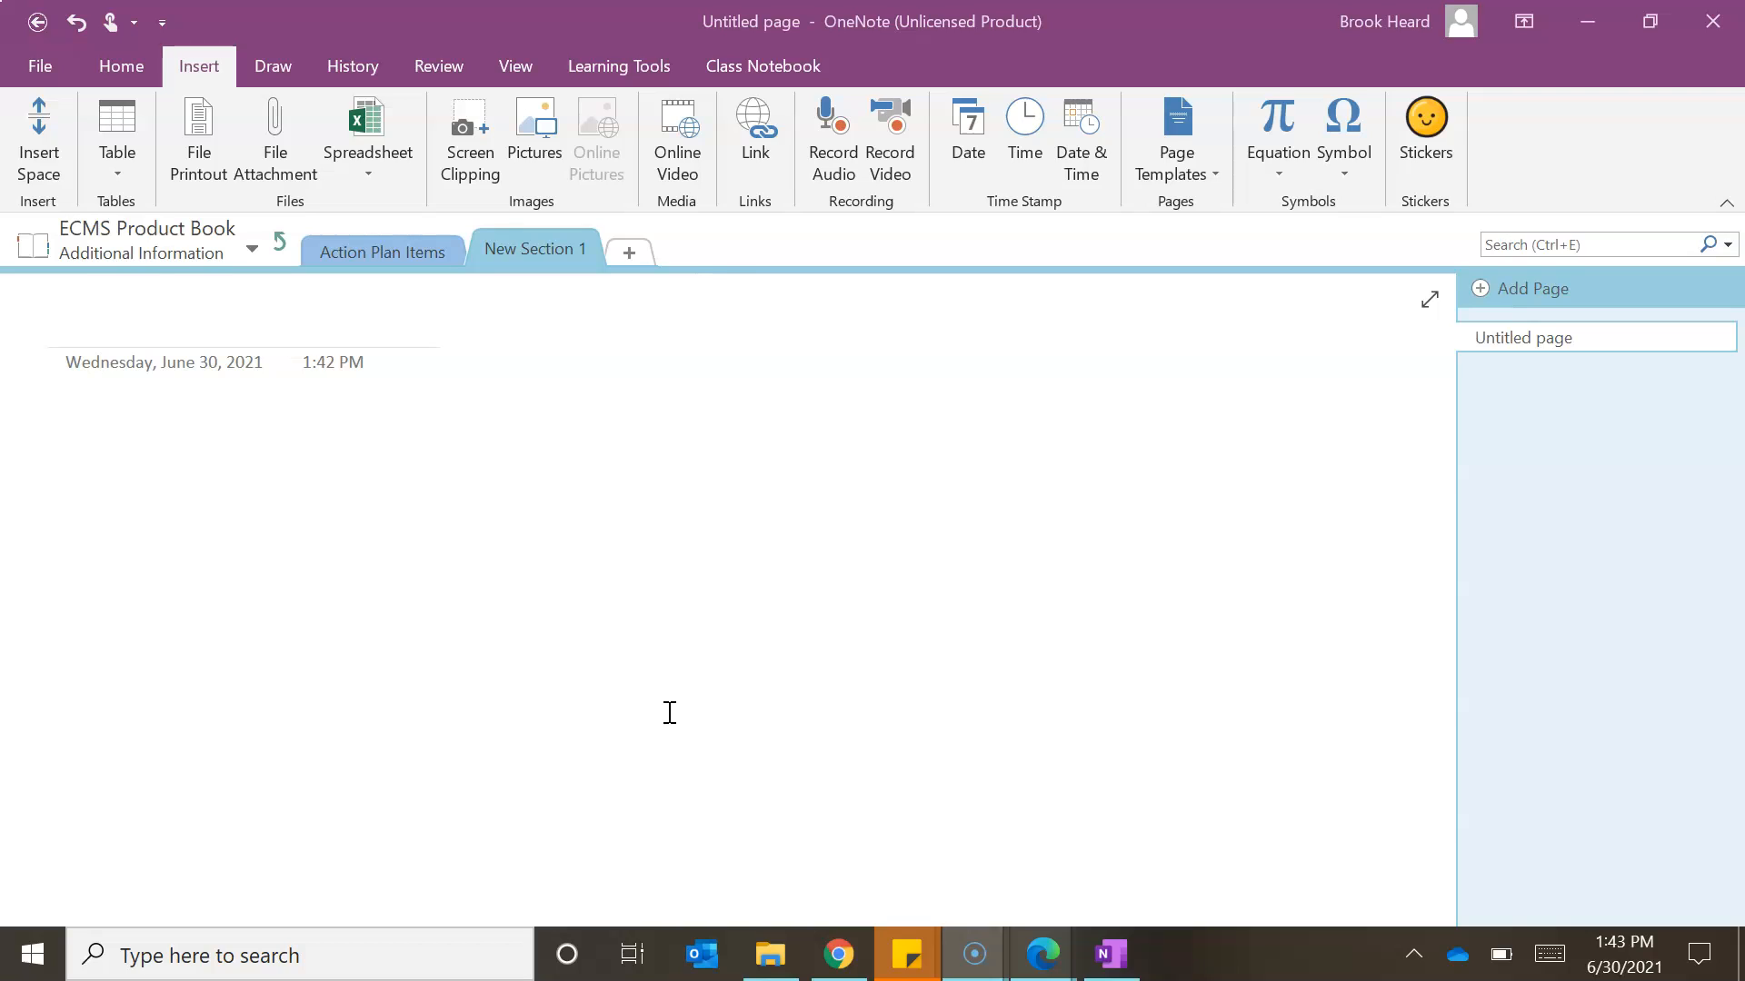
left_click(481, 709)
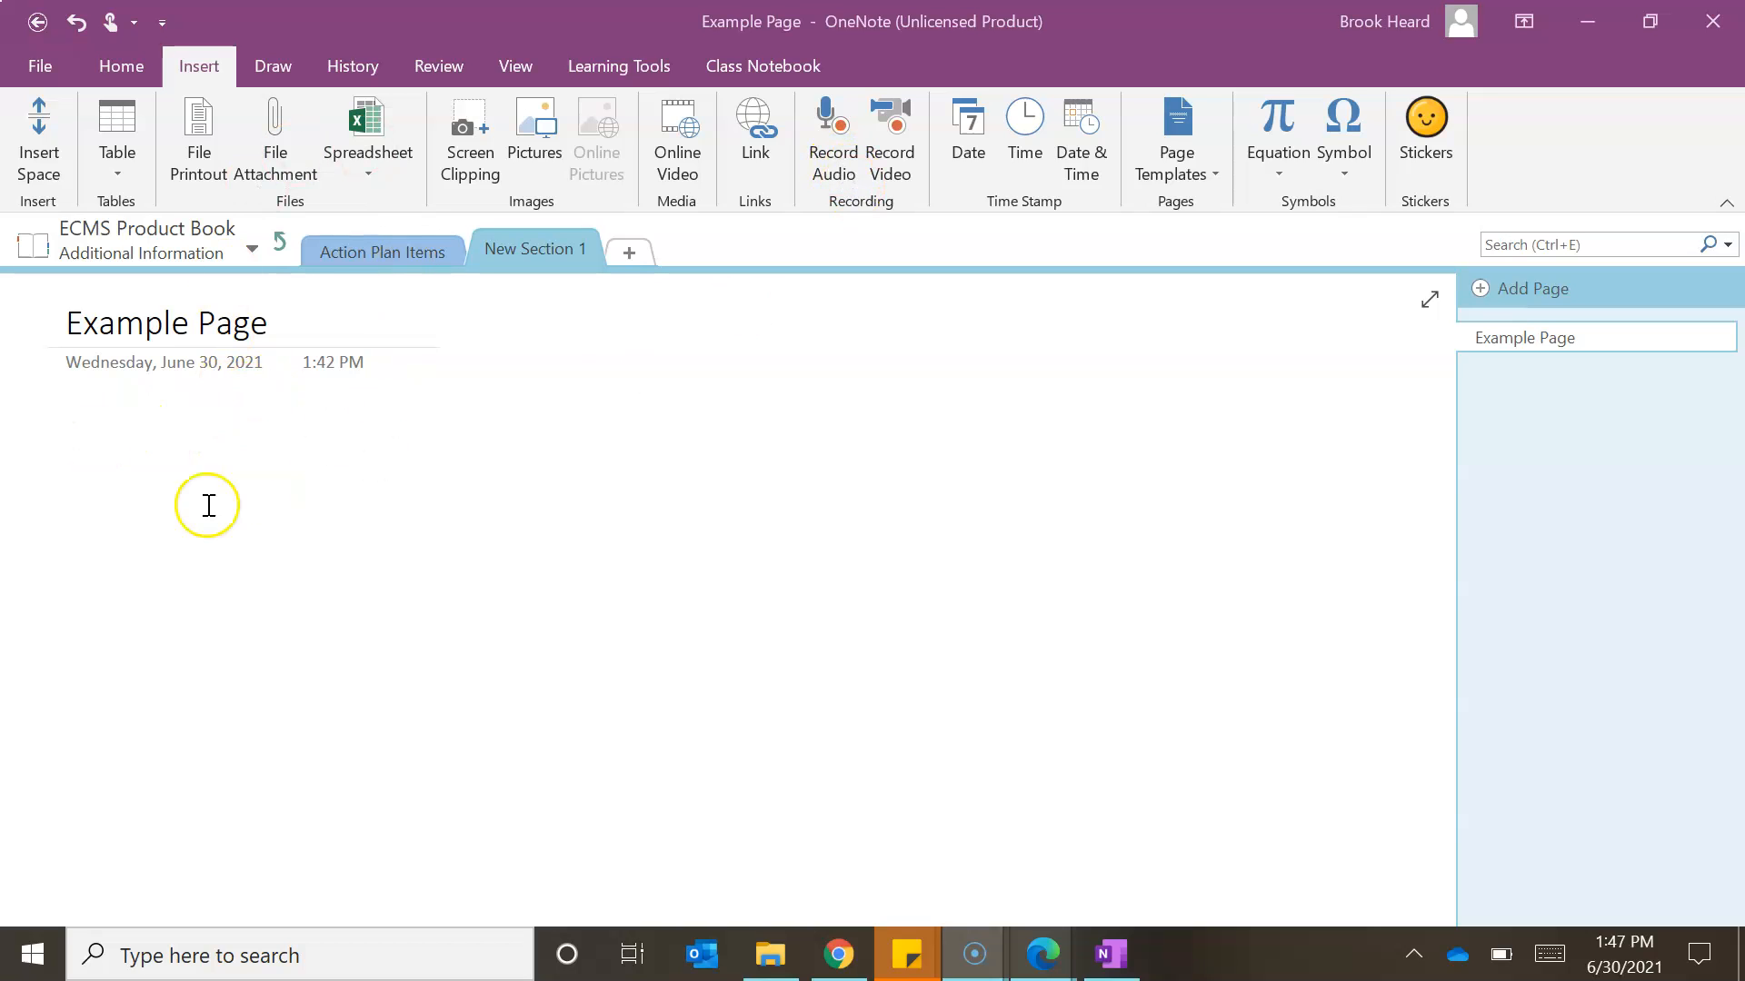
left_click(100, 423)
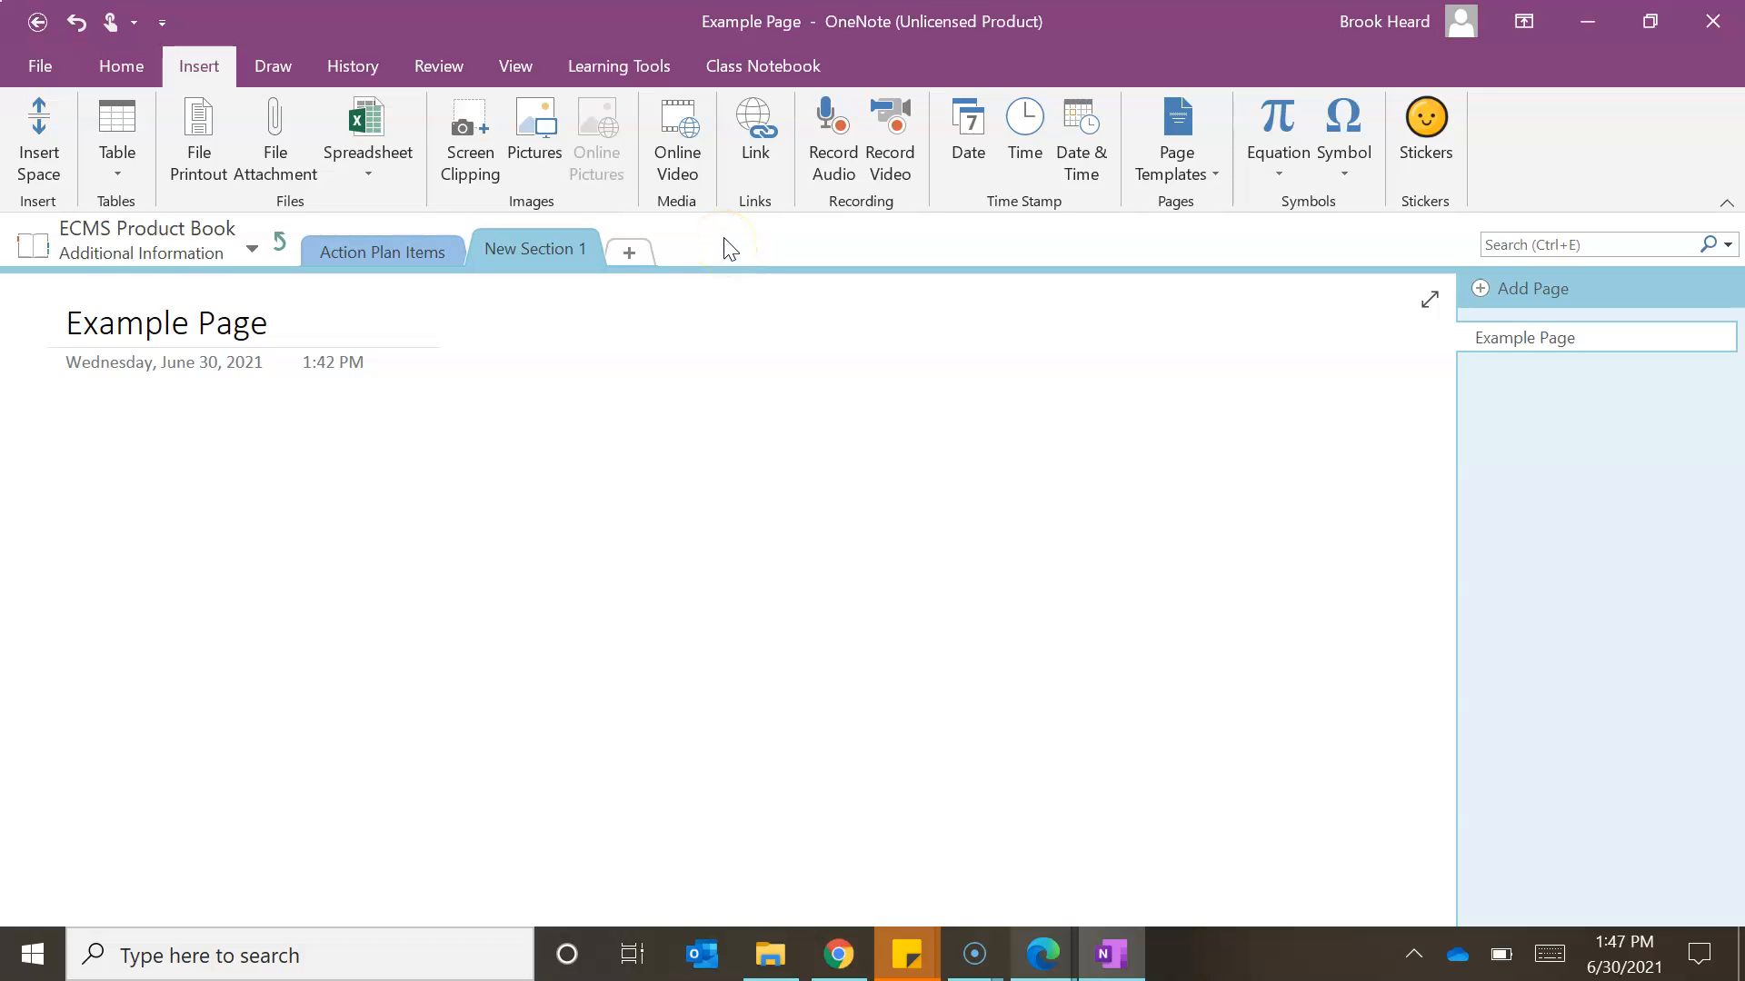
left_click(684, 163)
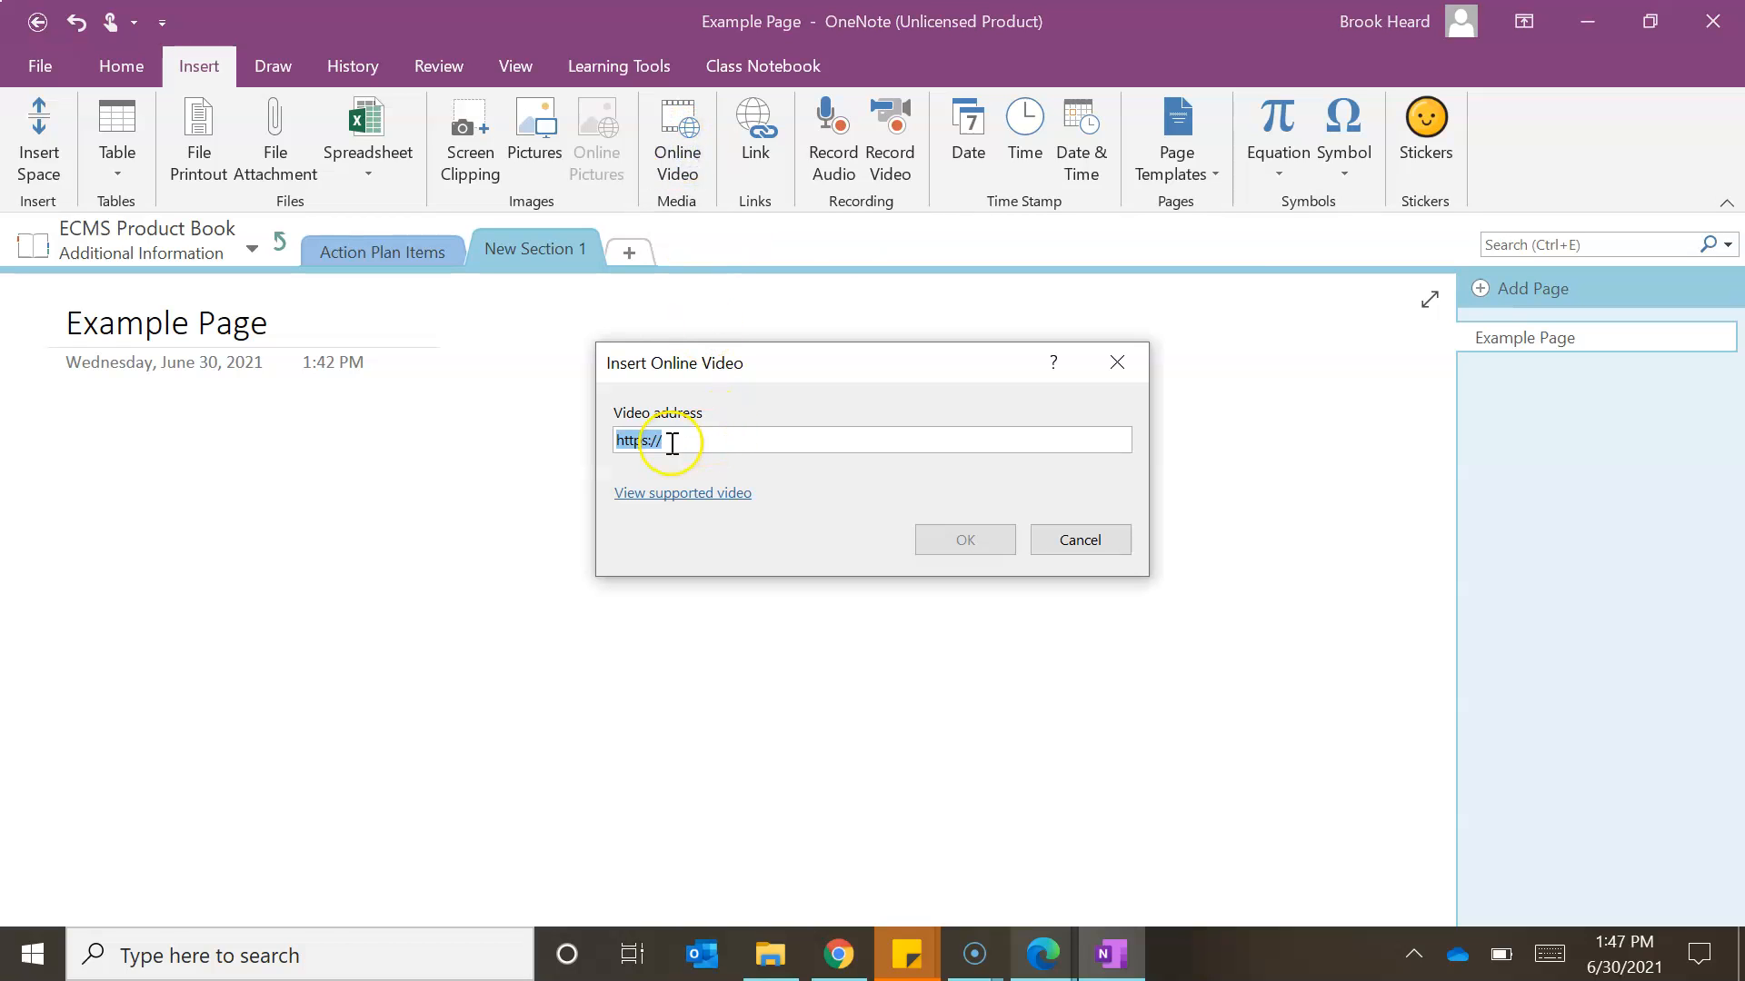
type("https://www.youtube.com/watch?v=CLWpkv6ccpA")
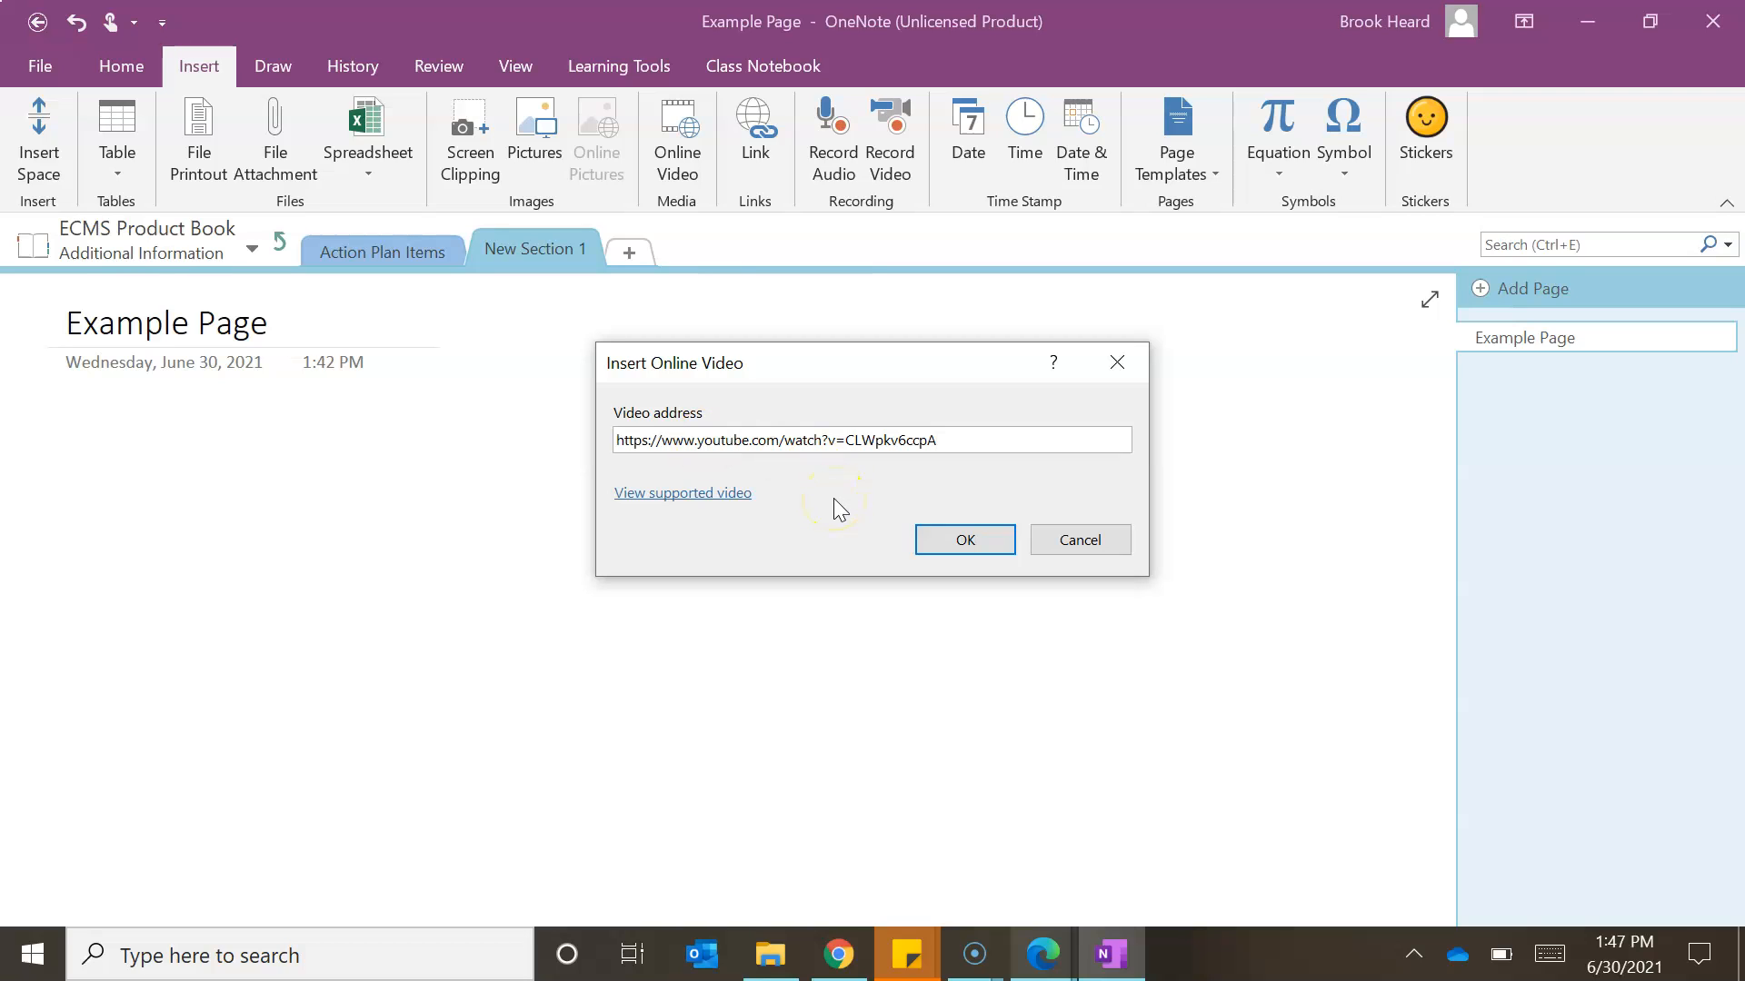
left_click(965, 539)
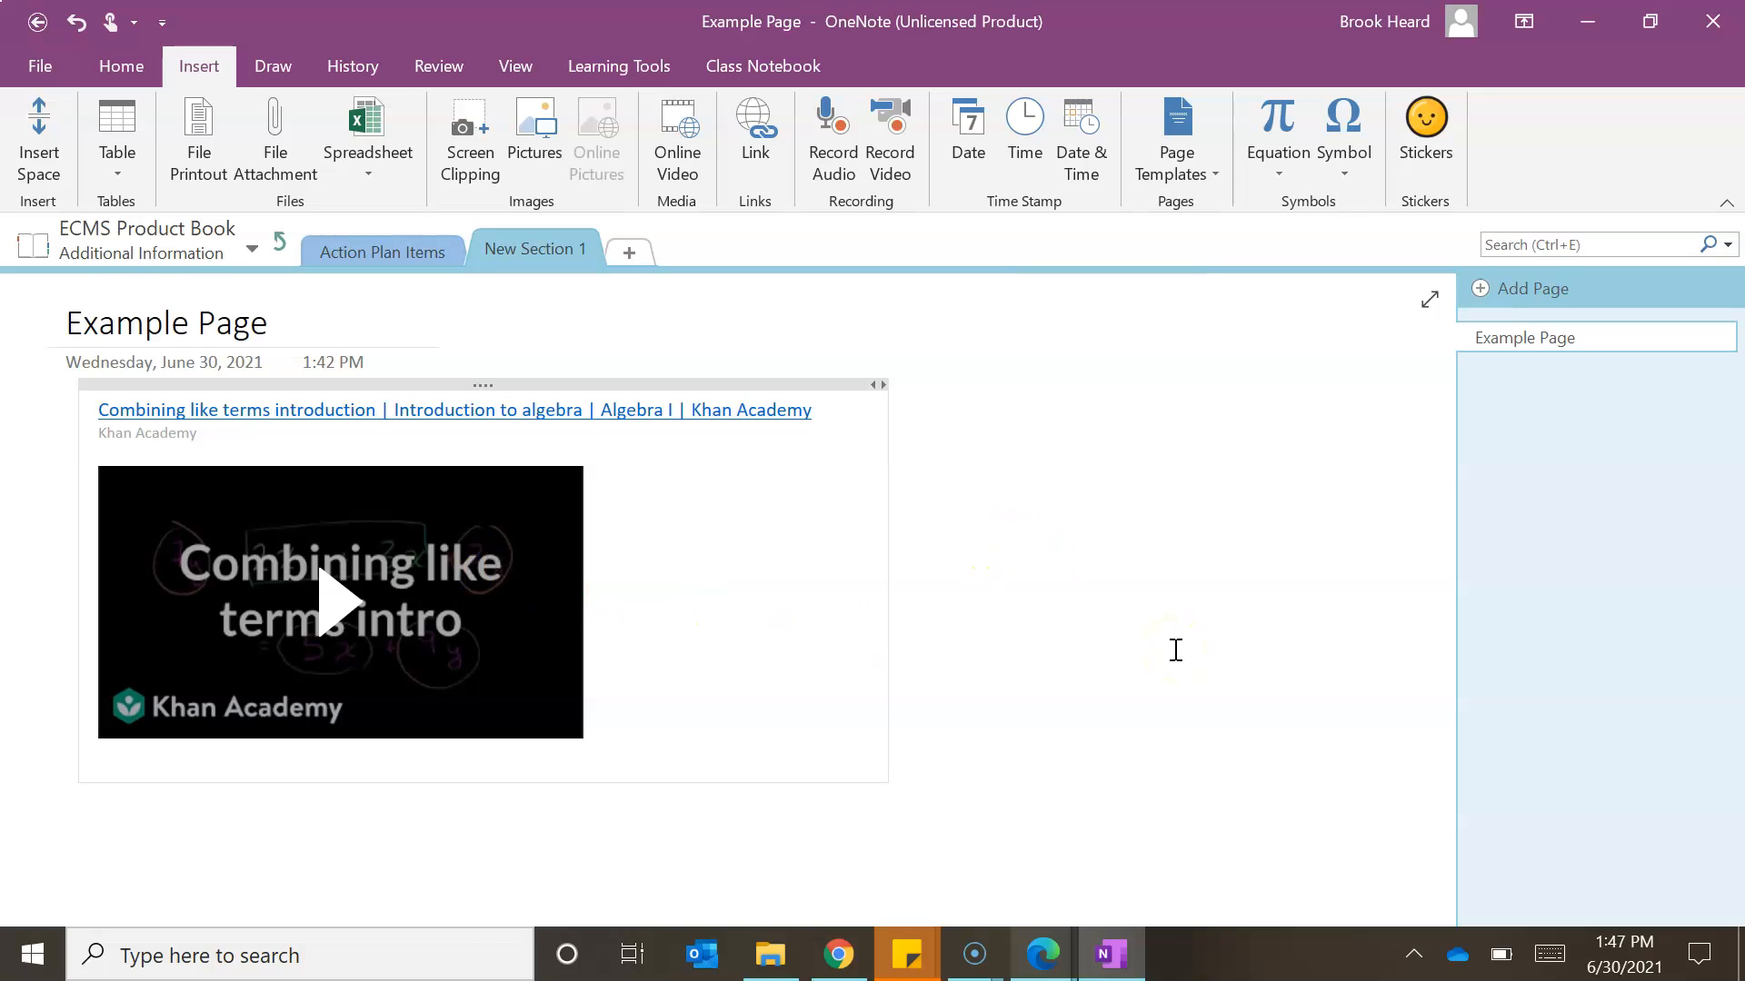
Try out playback of the embedded Khan Academy video directly on the page
left_click(336, 602)
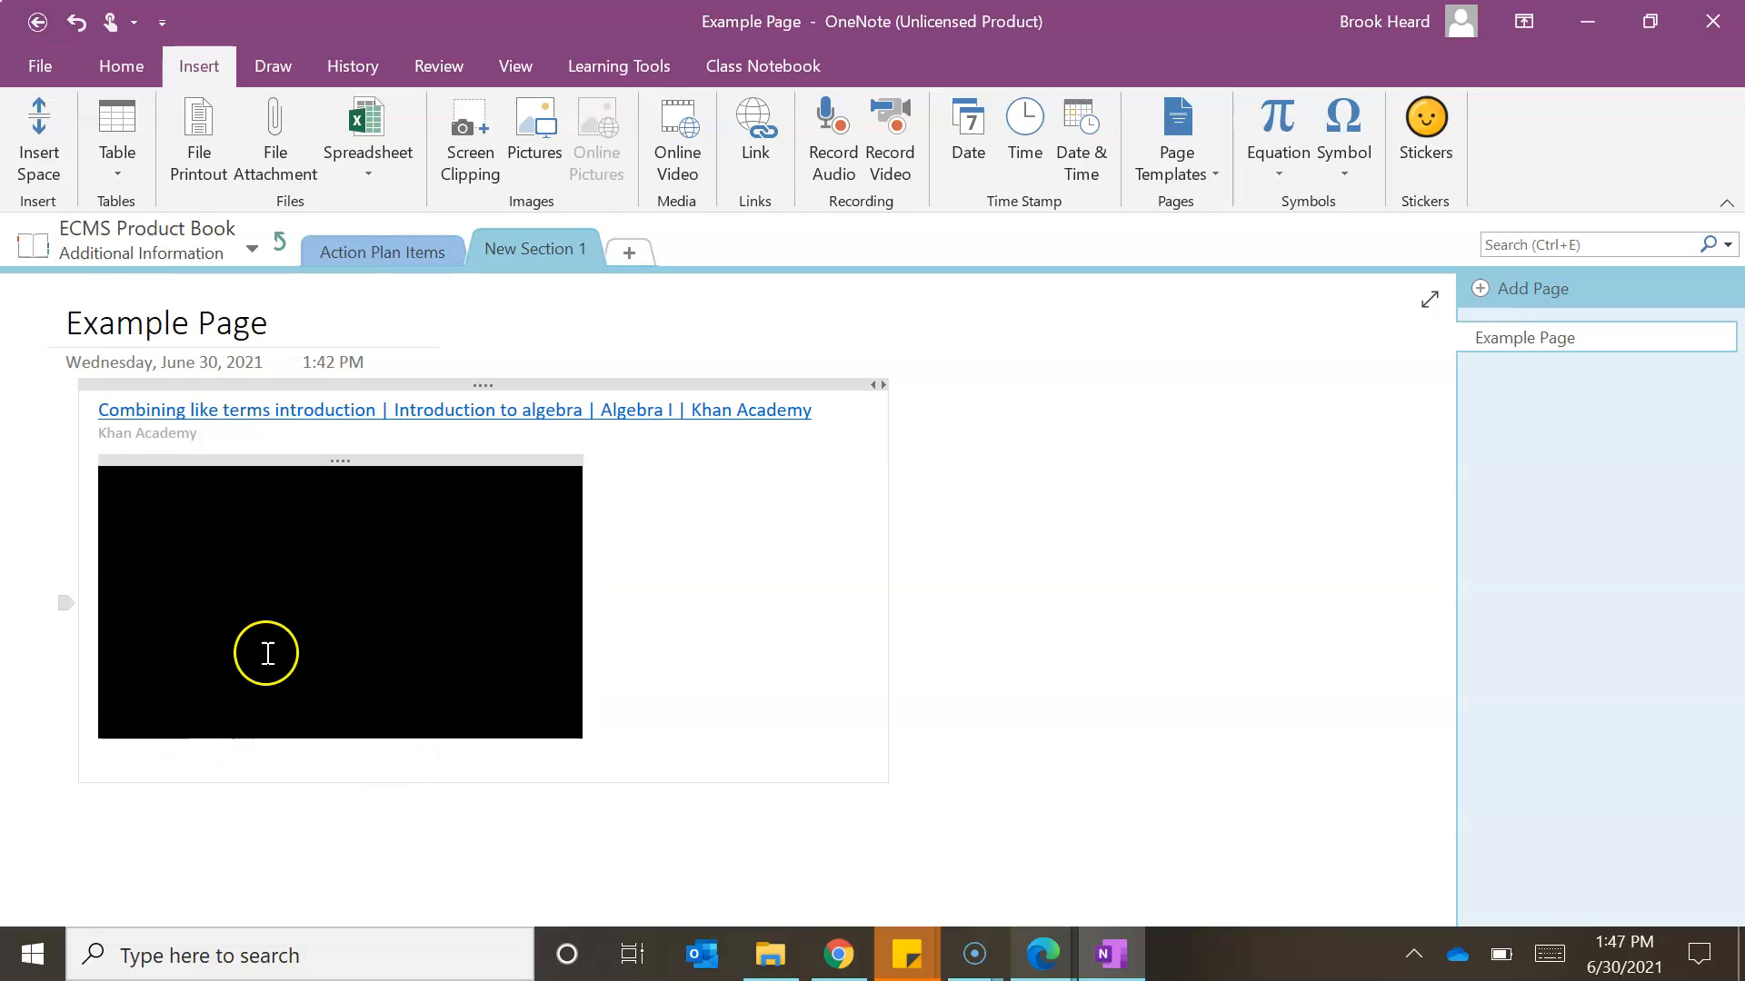
left_click(130, 720)
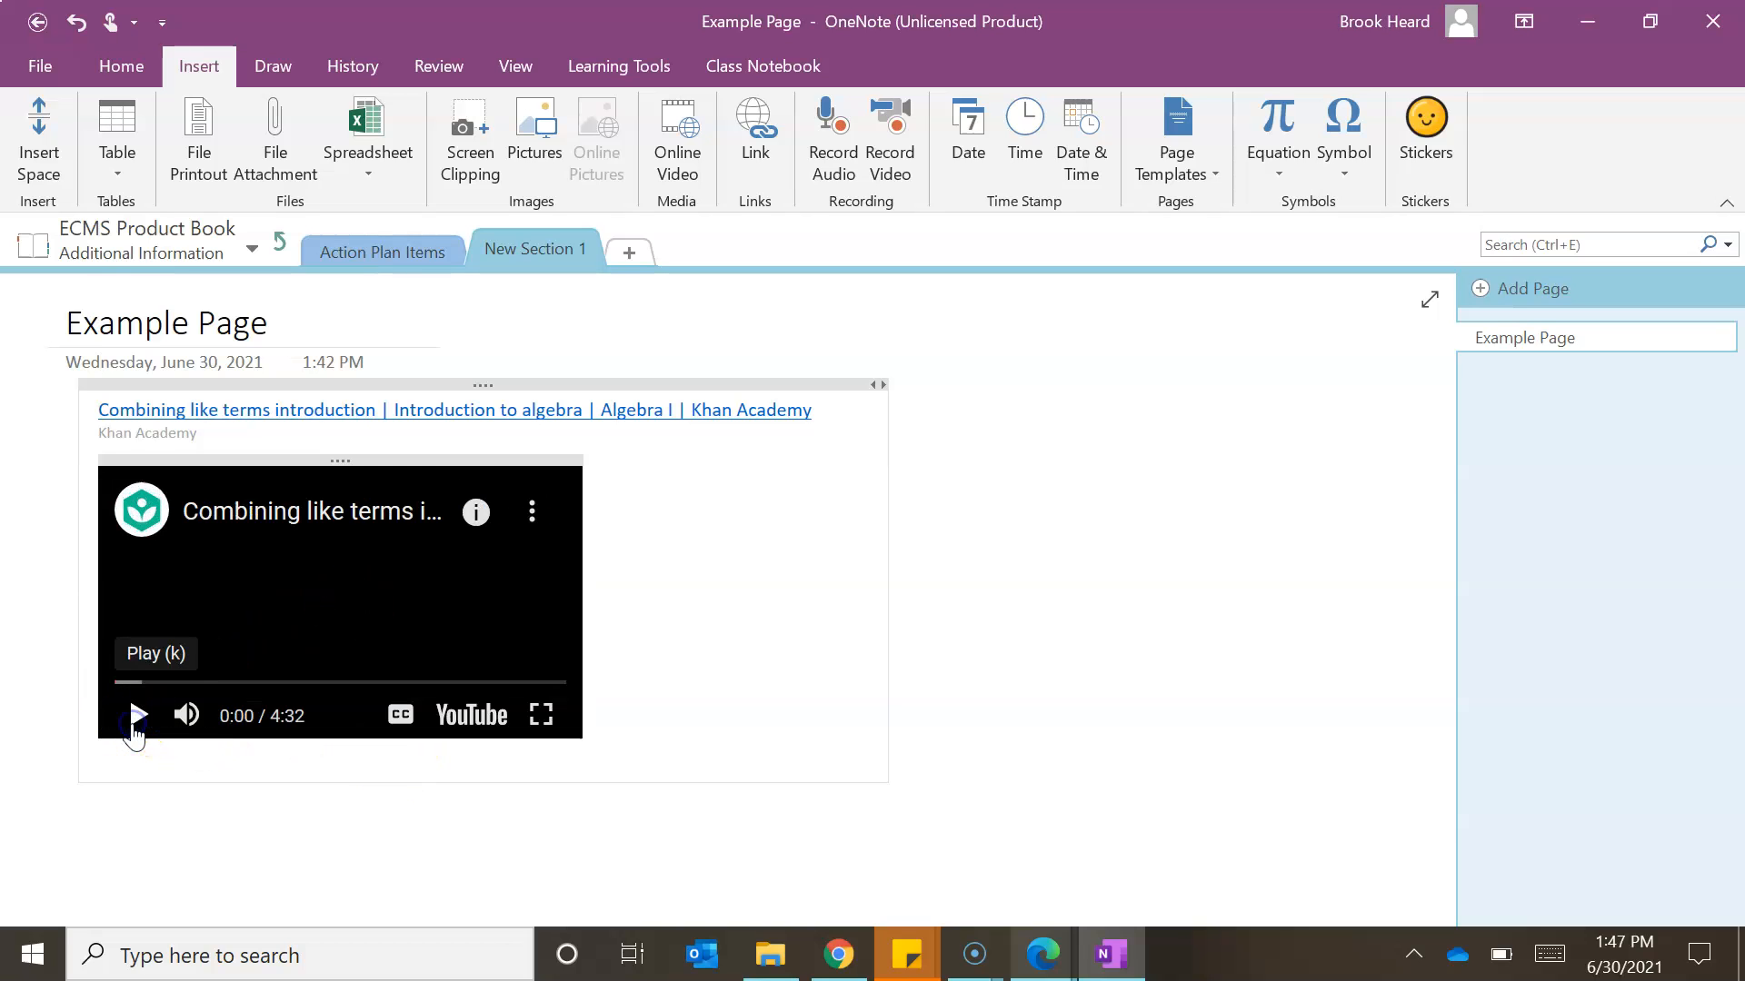
left_click(1180, 728)
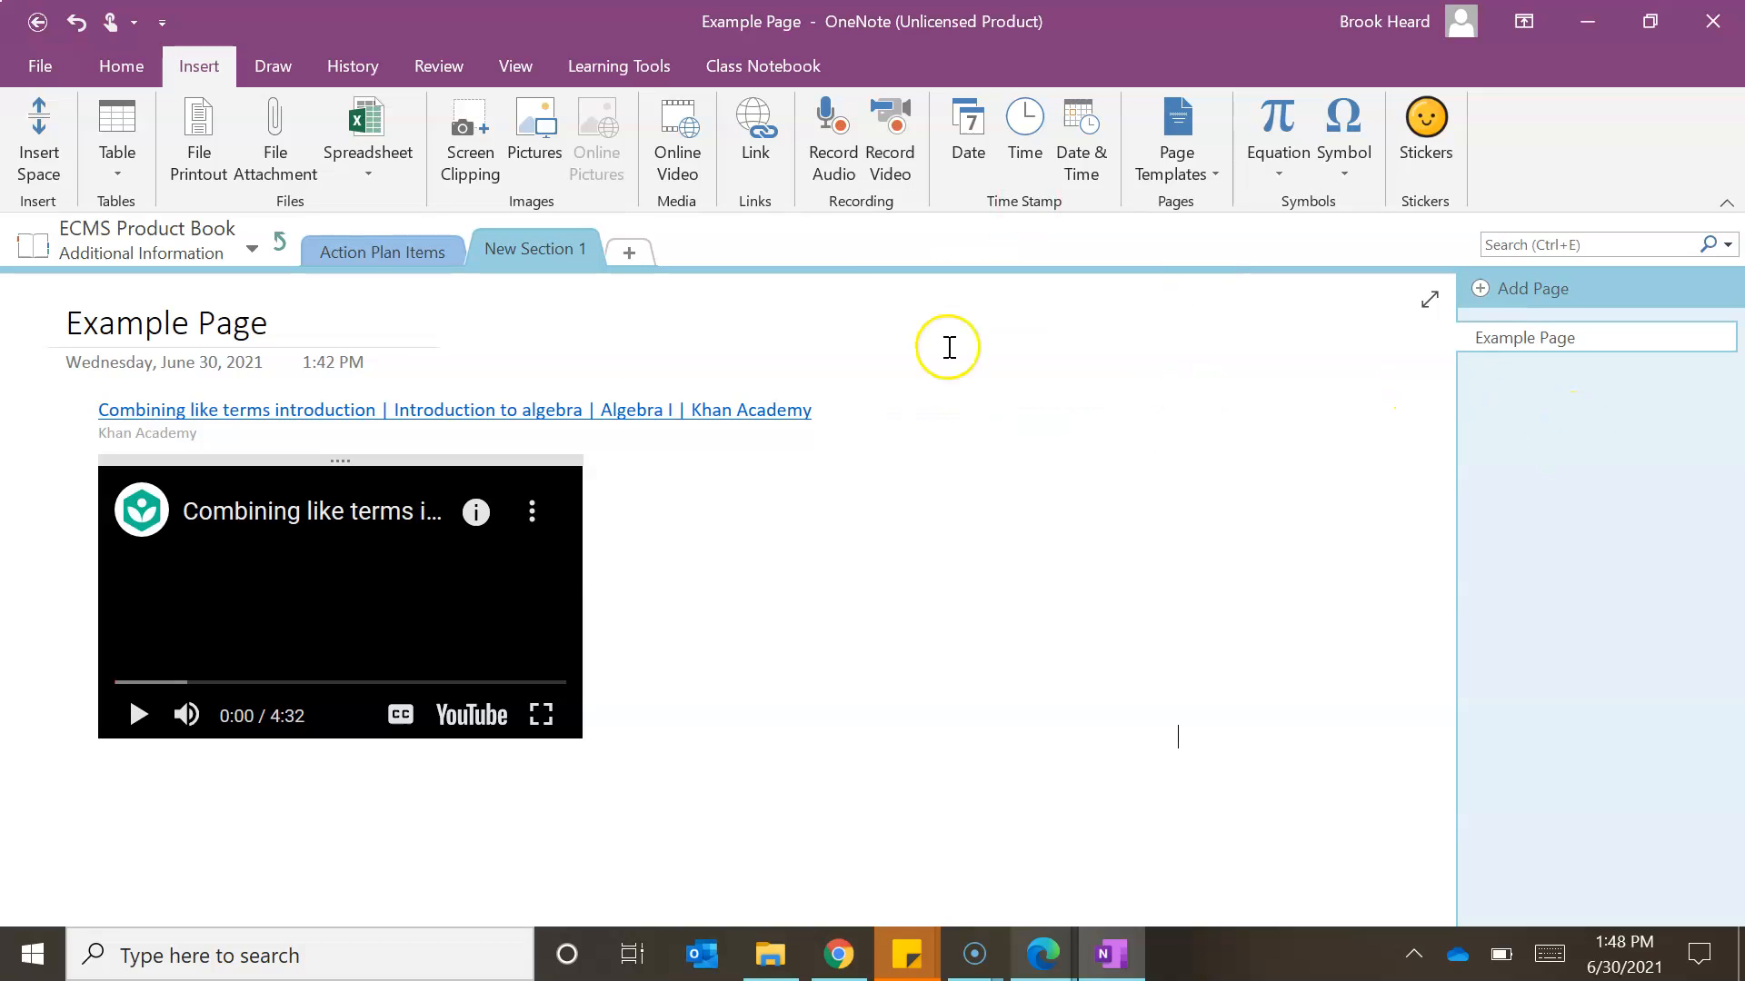
Add a new page and insert the existing Excel file Club Rosters on it as a spreadsheet
left_click(1479, 293)
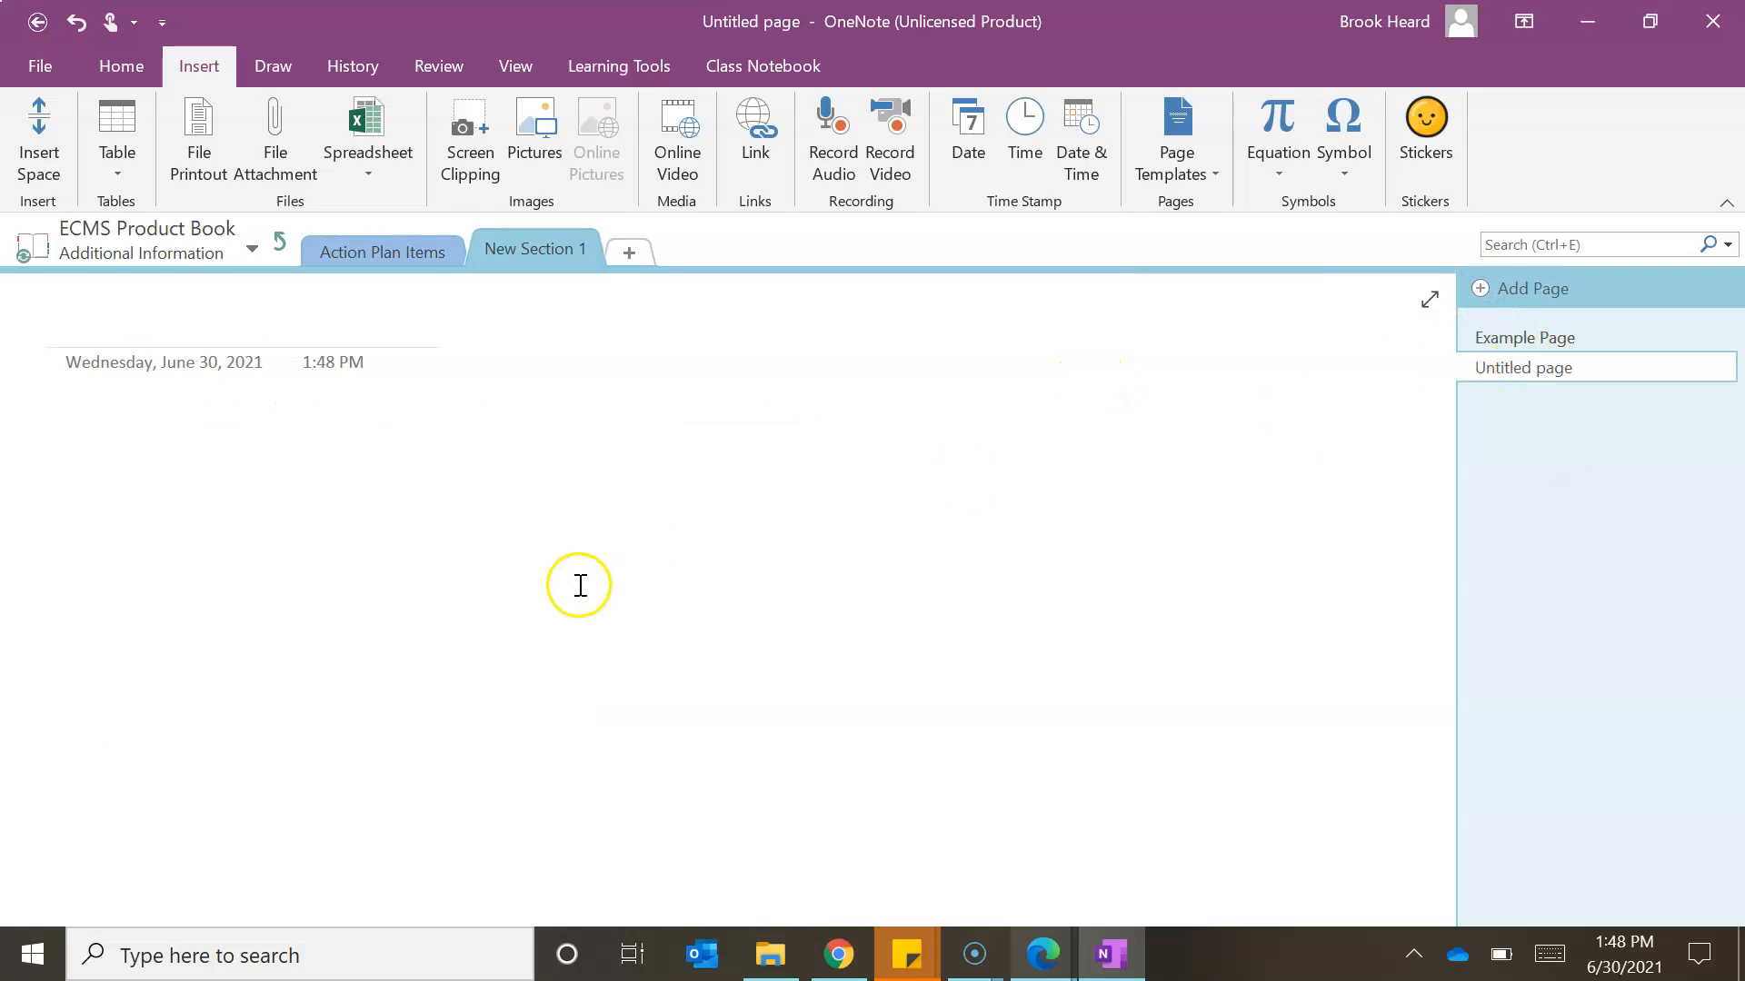
left_click(380, 168)
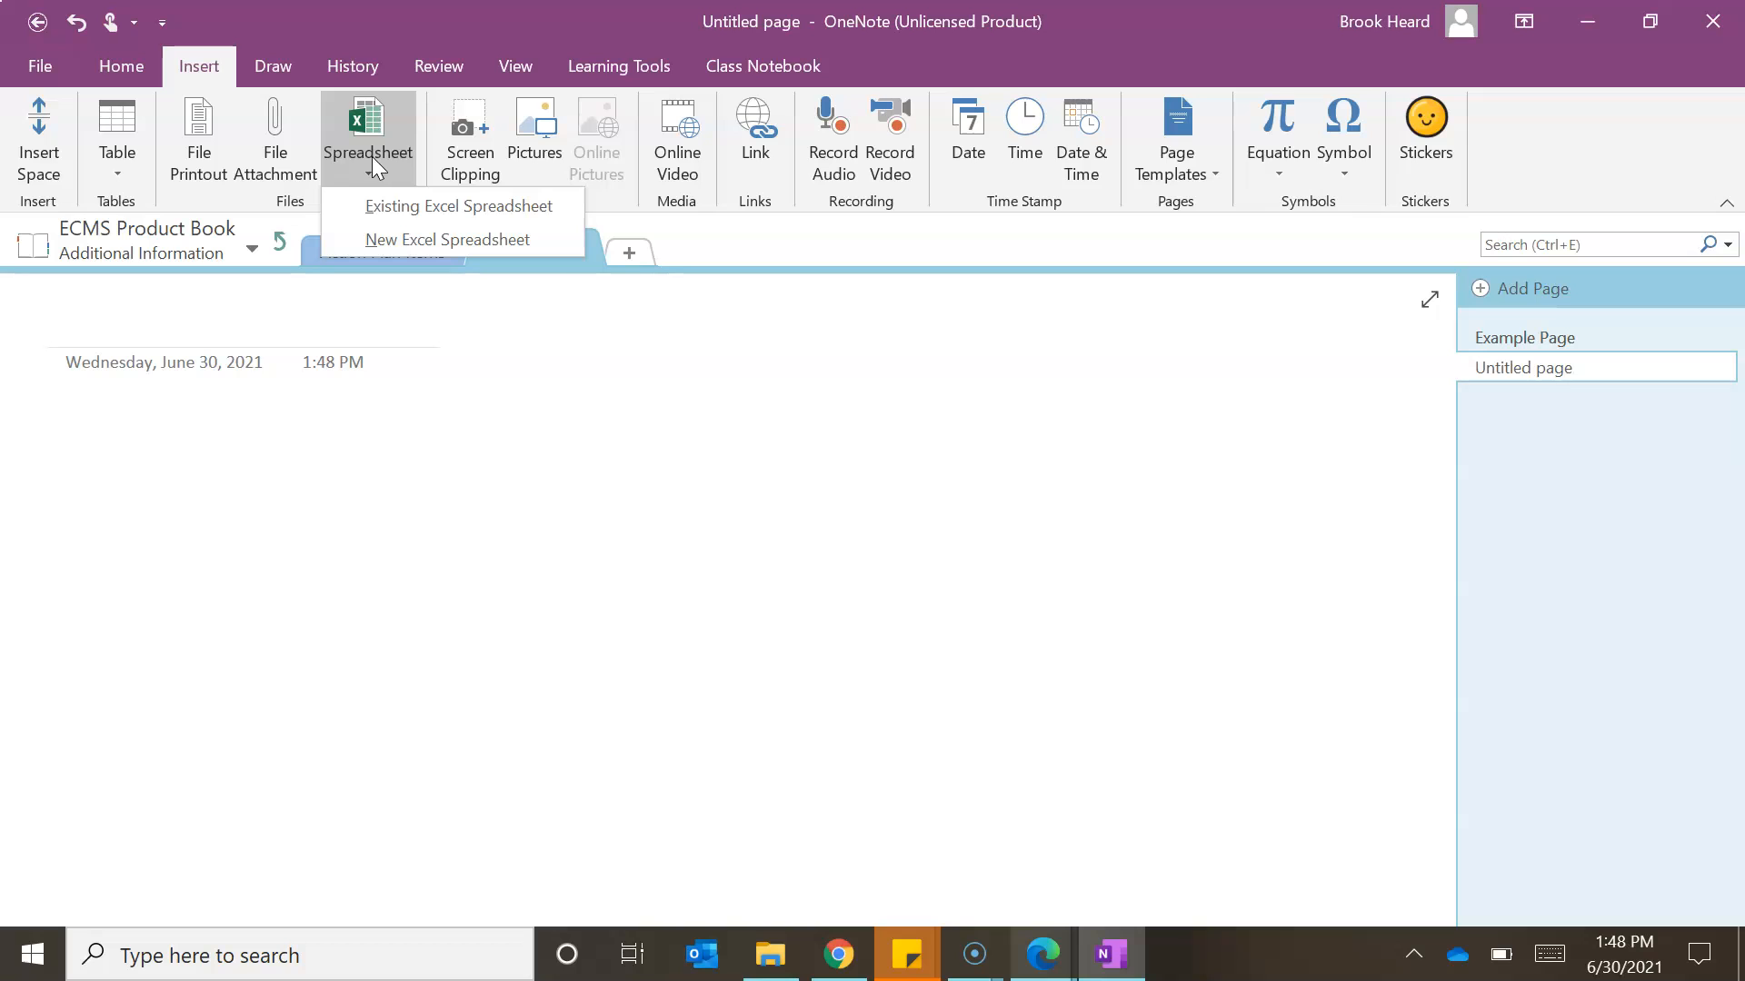
left_click(387, 209)
left_click(351, 411)
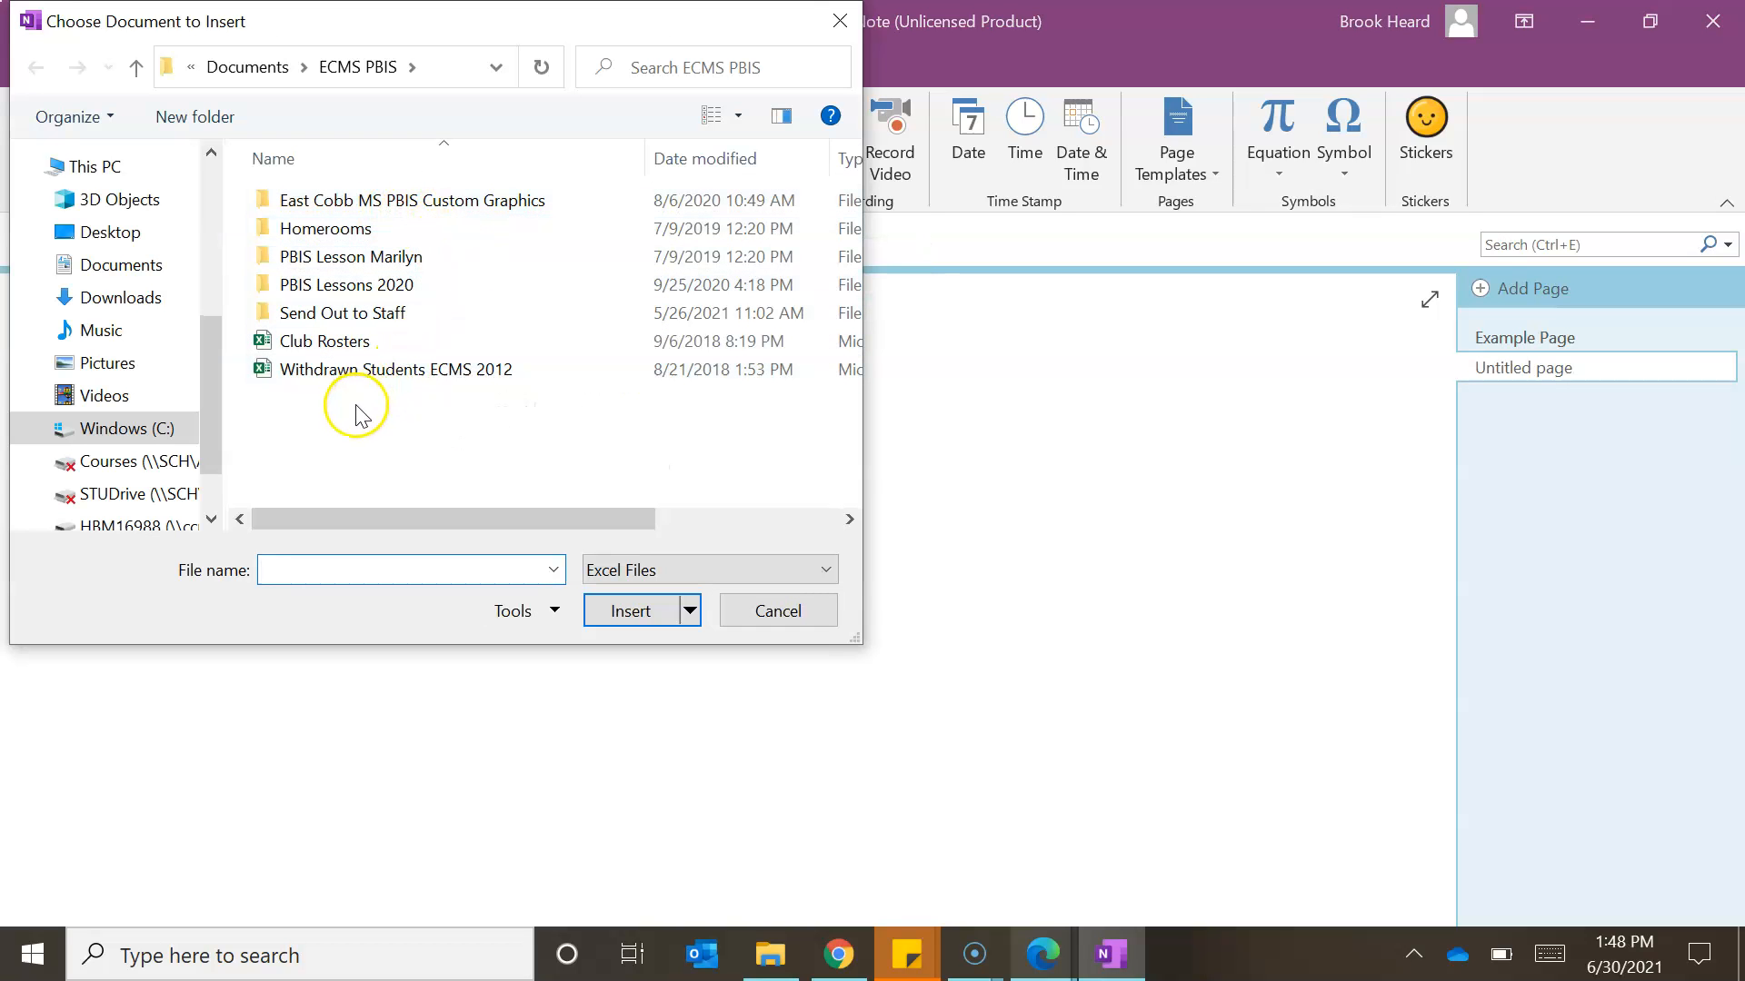
left_click(337, 352)
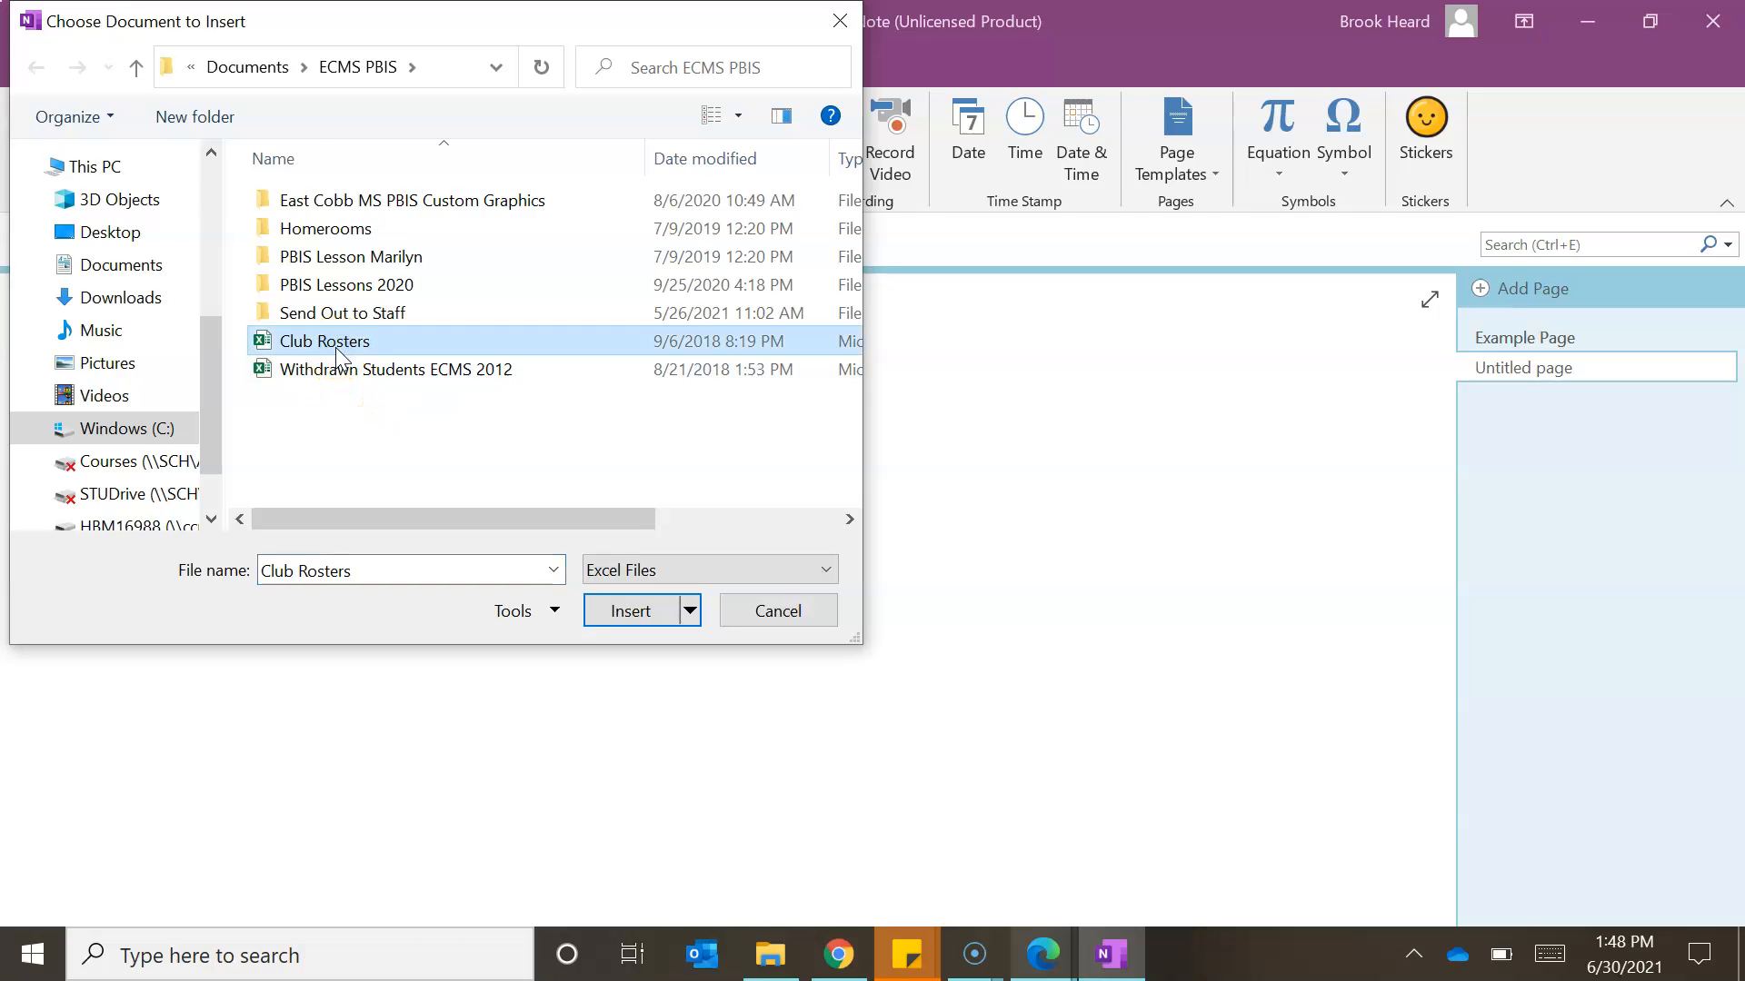
double_click(335, 347)
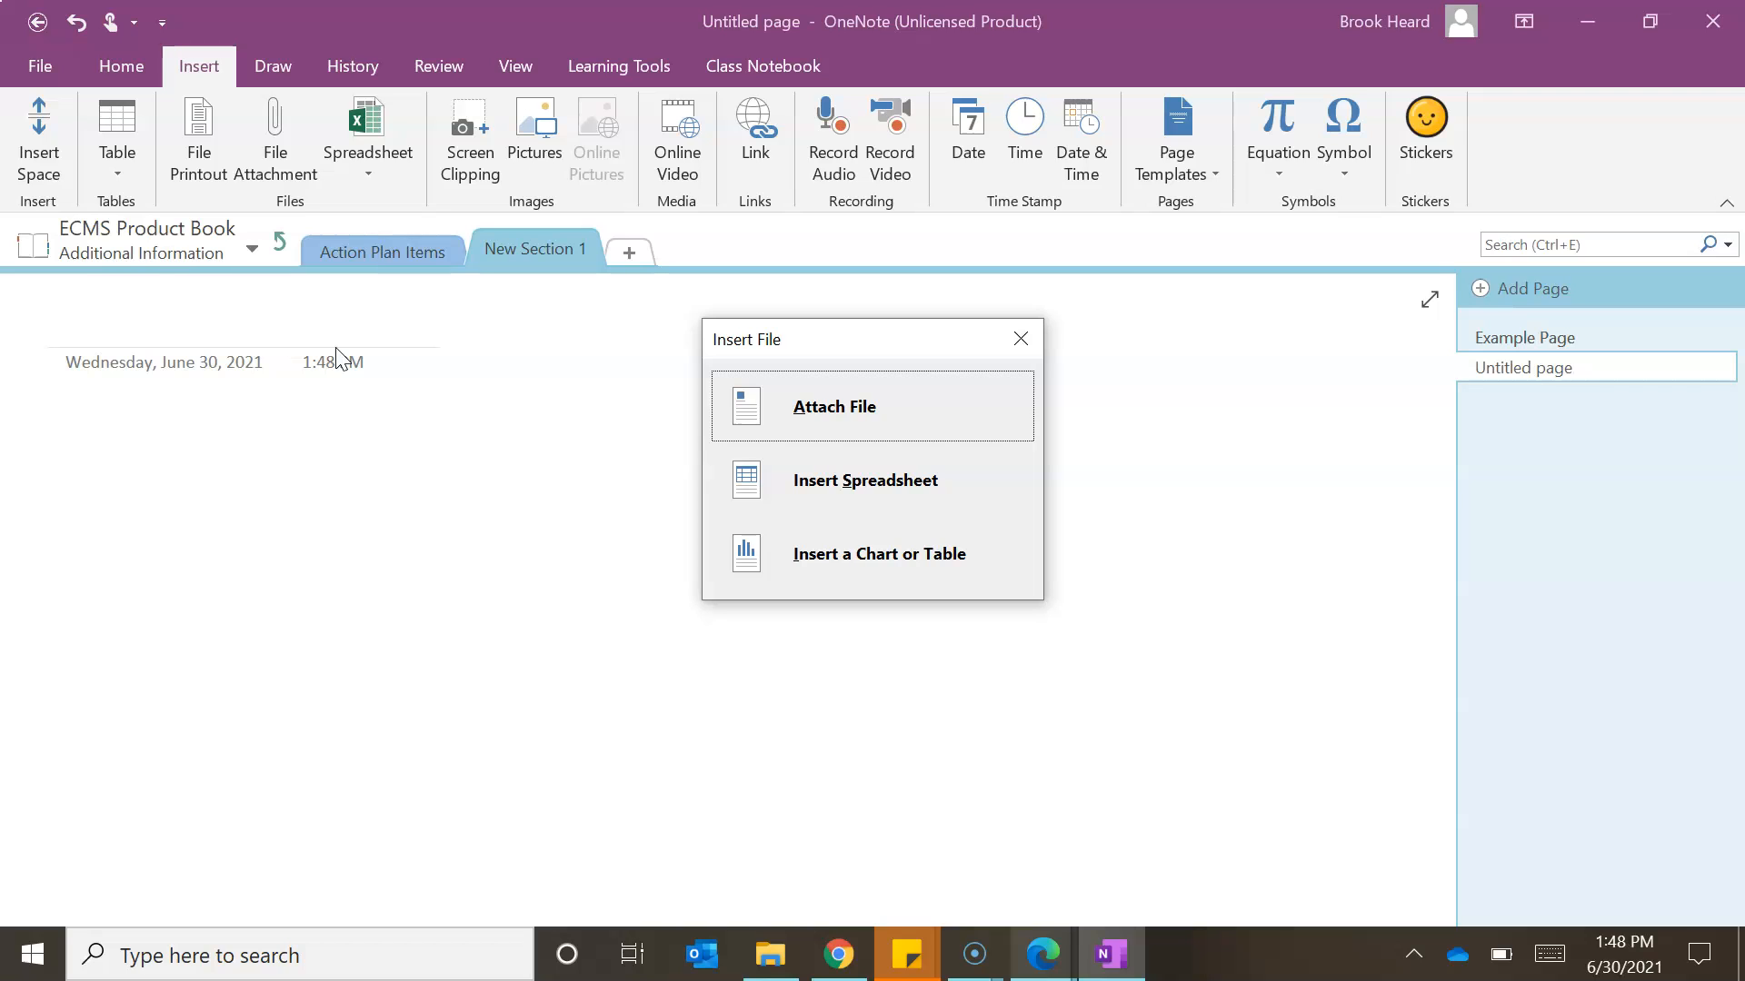
left_click(902, 485)
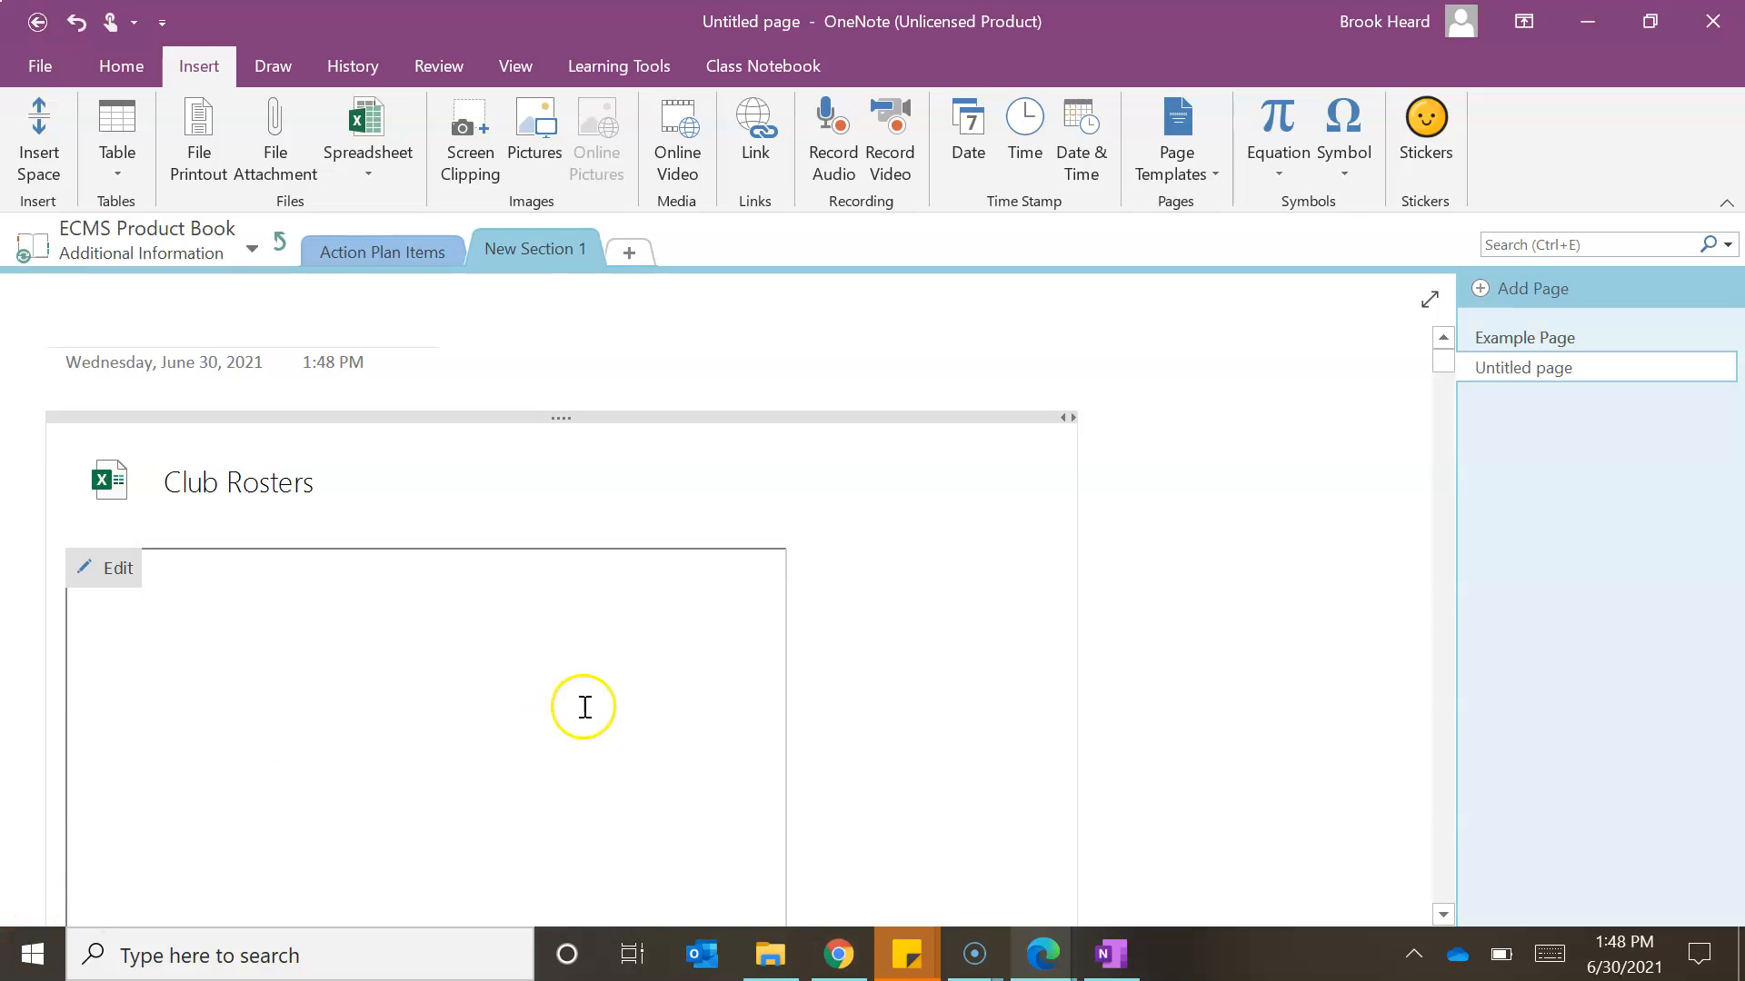
Open the inserted Club Rosters spreadsheet for editing and enter Test in cell A3 and Example Student in cell B3
mouse_move(1443, 351)
left_mouse_down()
mouse_move(1449, 392)
mouse_move(1449, 354)
left_mouse_up()
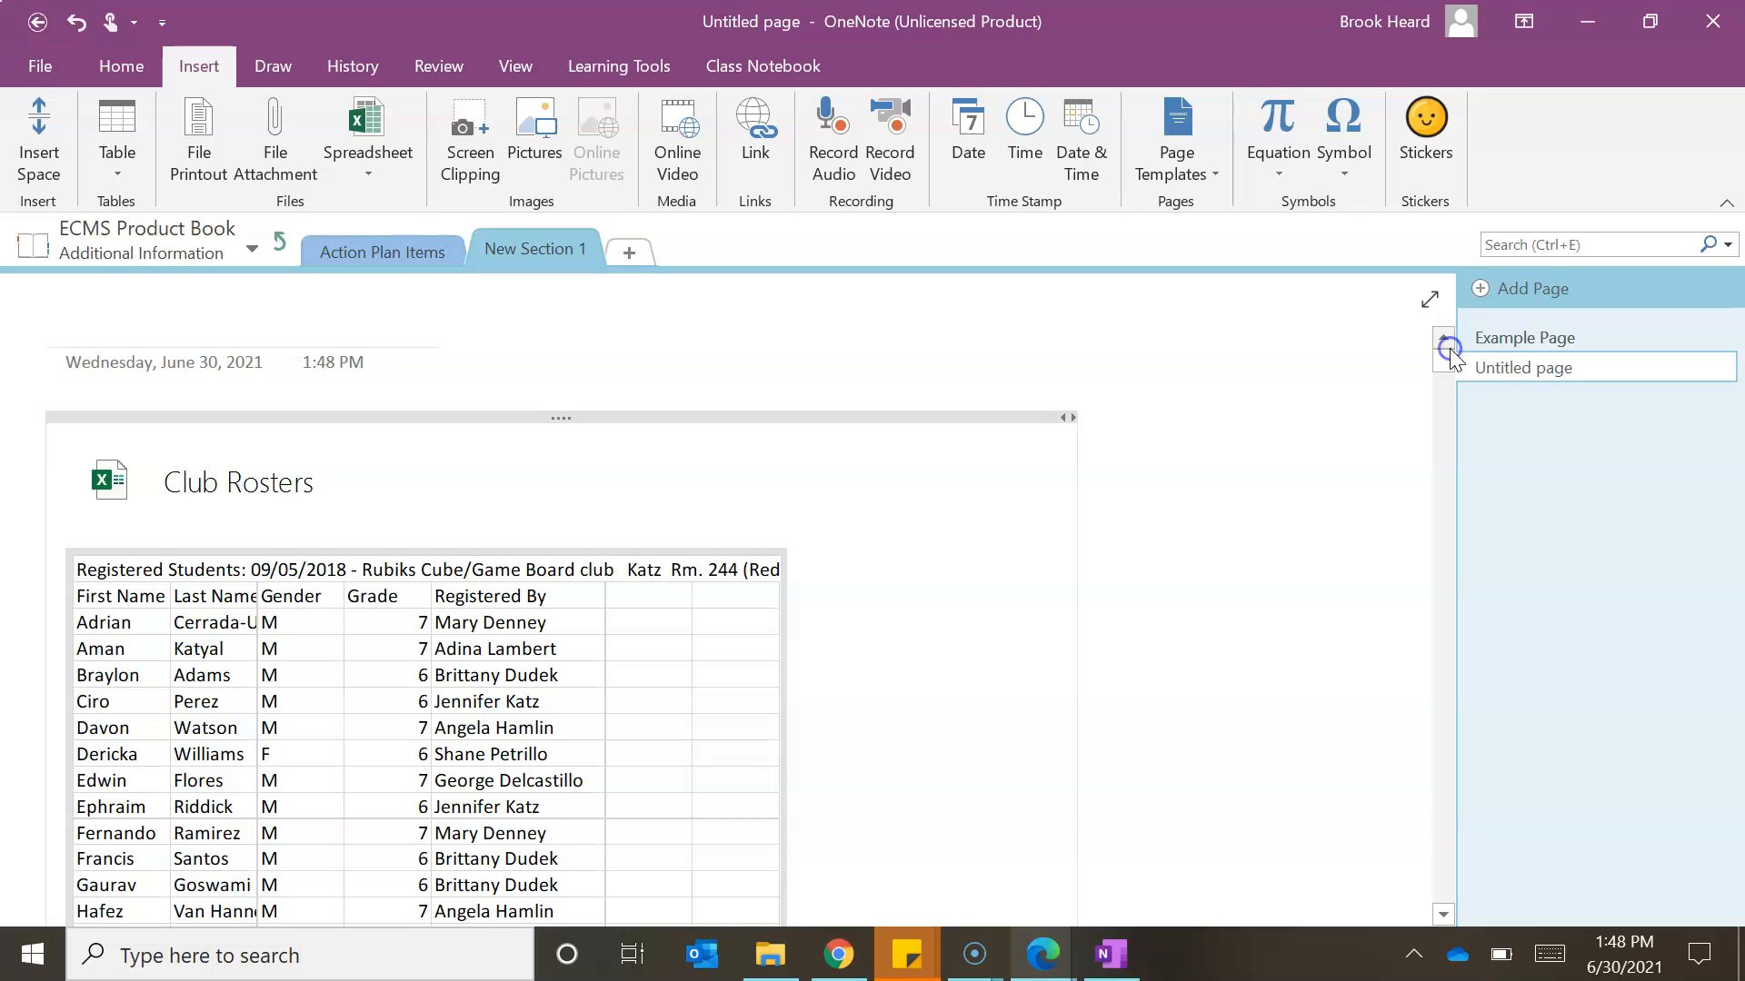
scroll(288, 748, "down", 5)
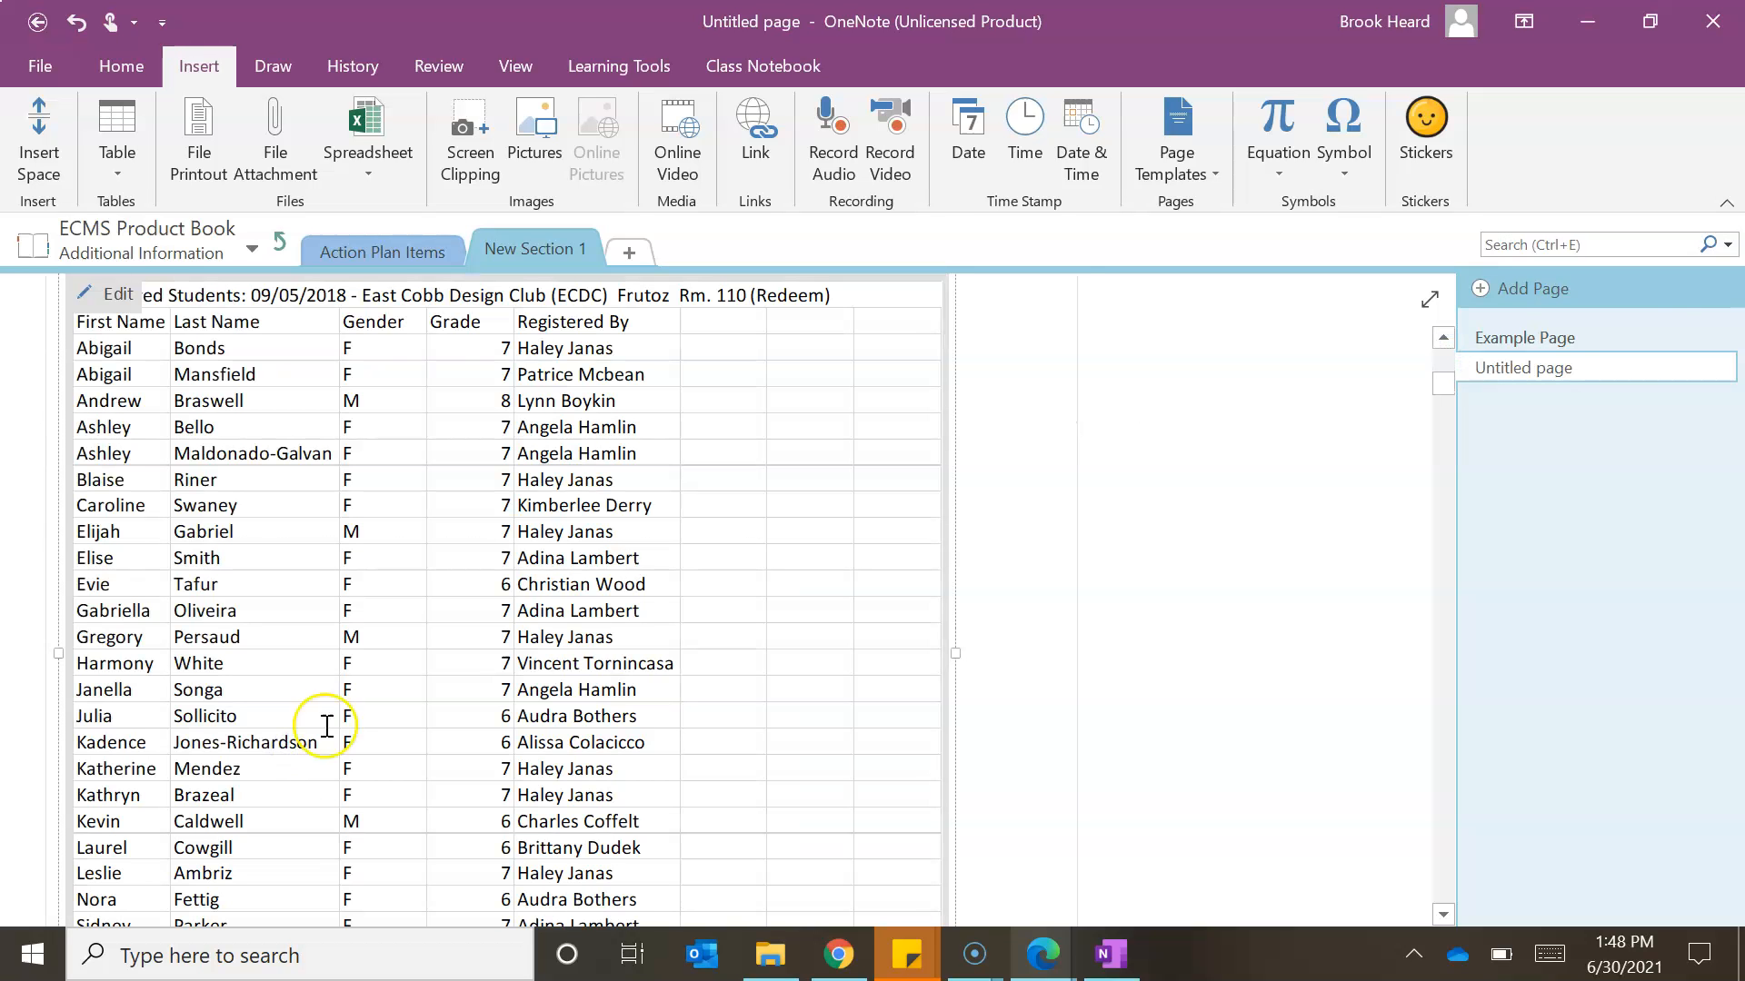
mouse_move(1442, 379)
left_mouse_down()
mouse_move(1445, 356)
mouse_move(1468, 427)
mouse_move(1460, 360)
left_mouse_up()
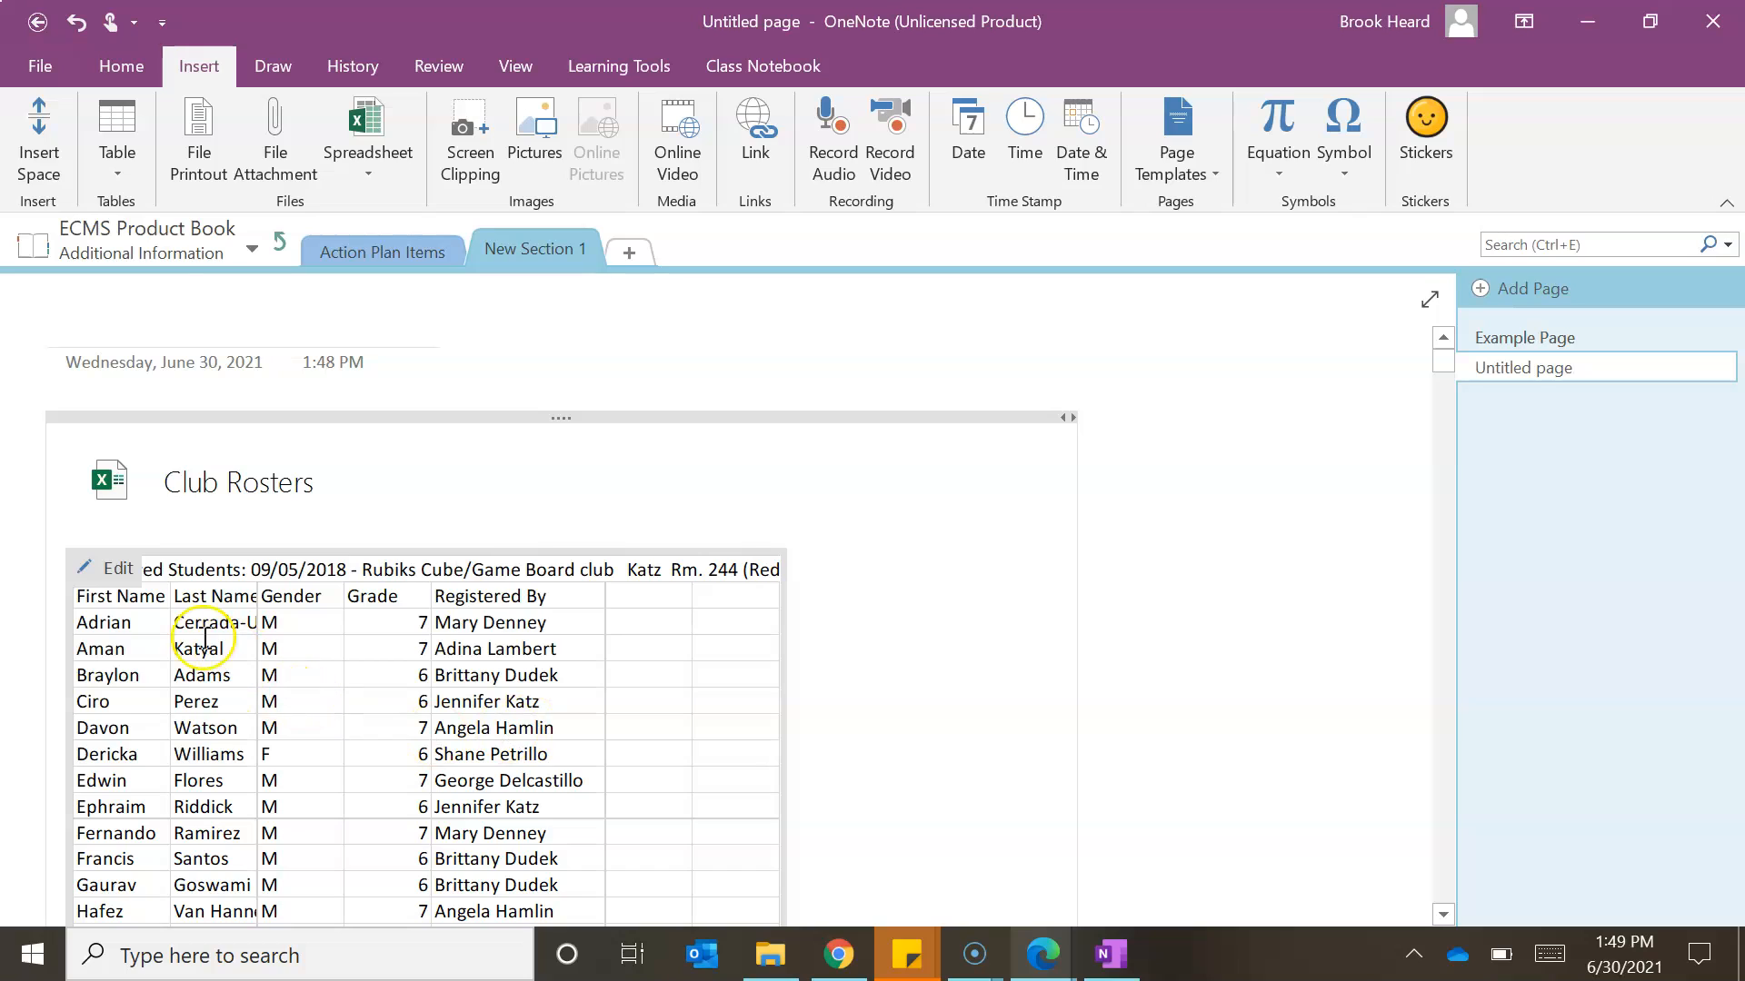
left_click(103, 572)
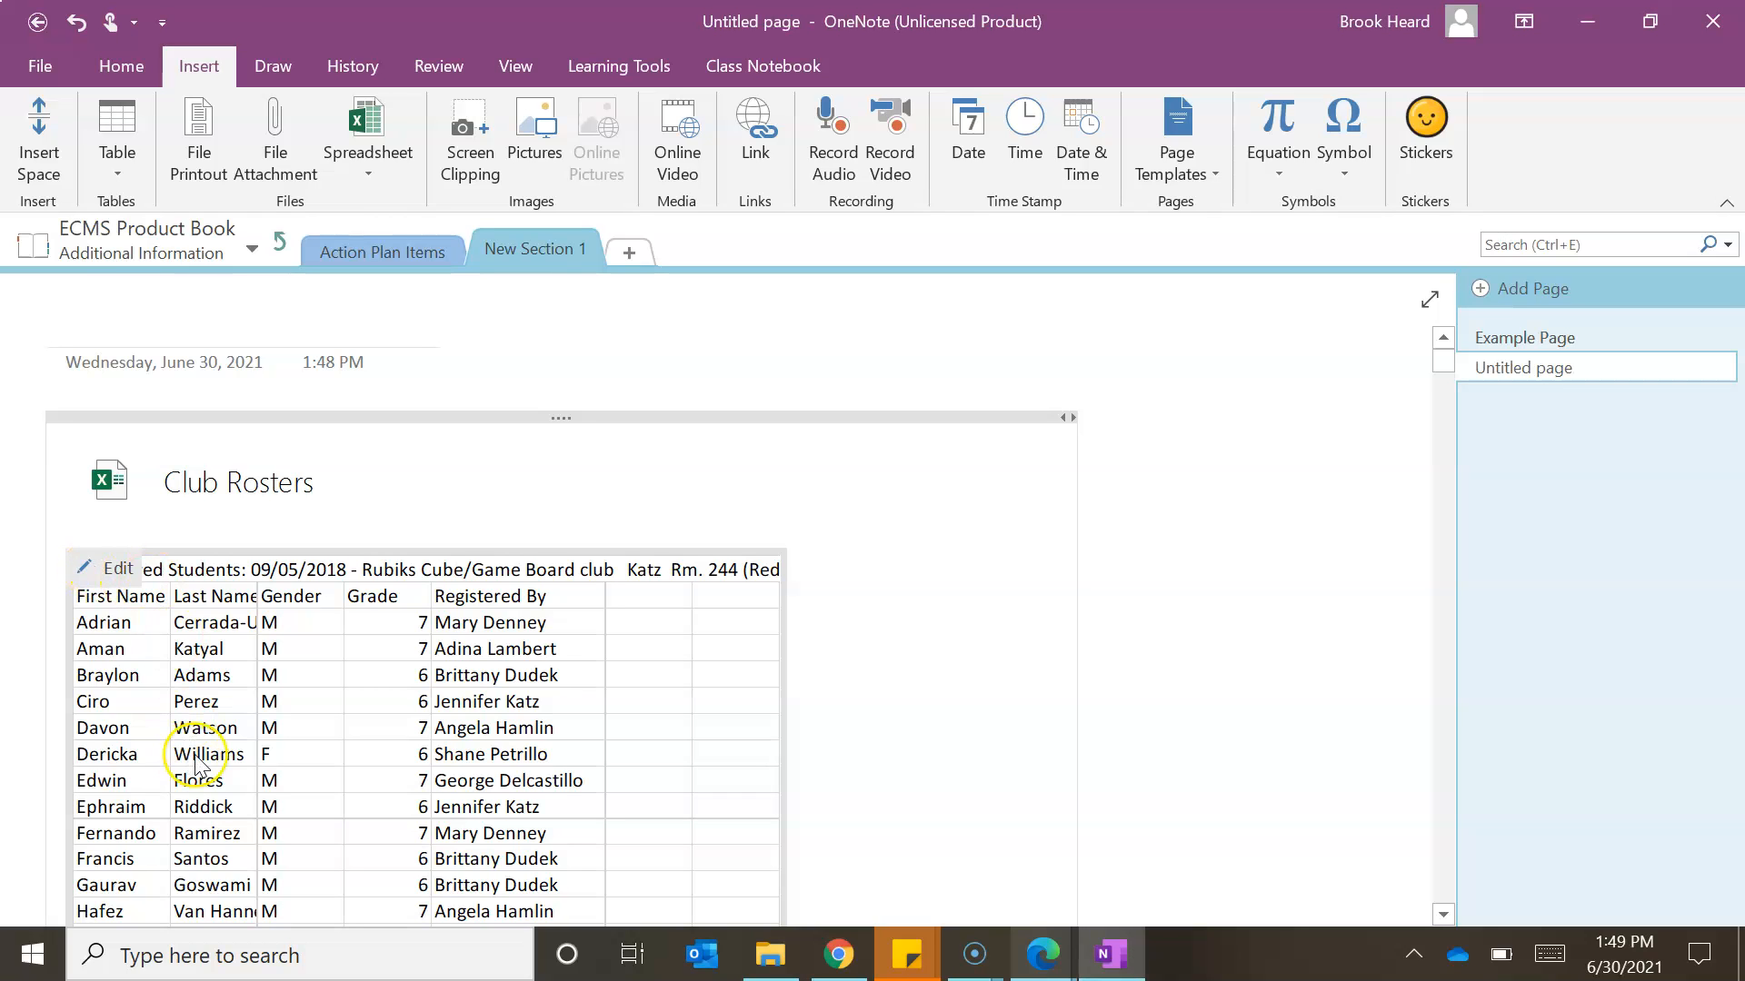
left_click(118, 572)
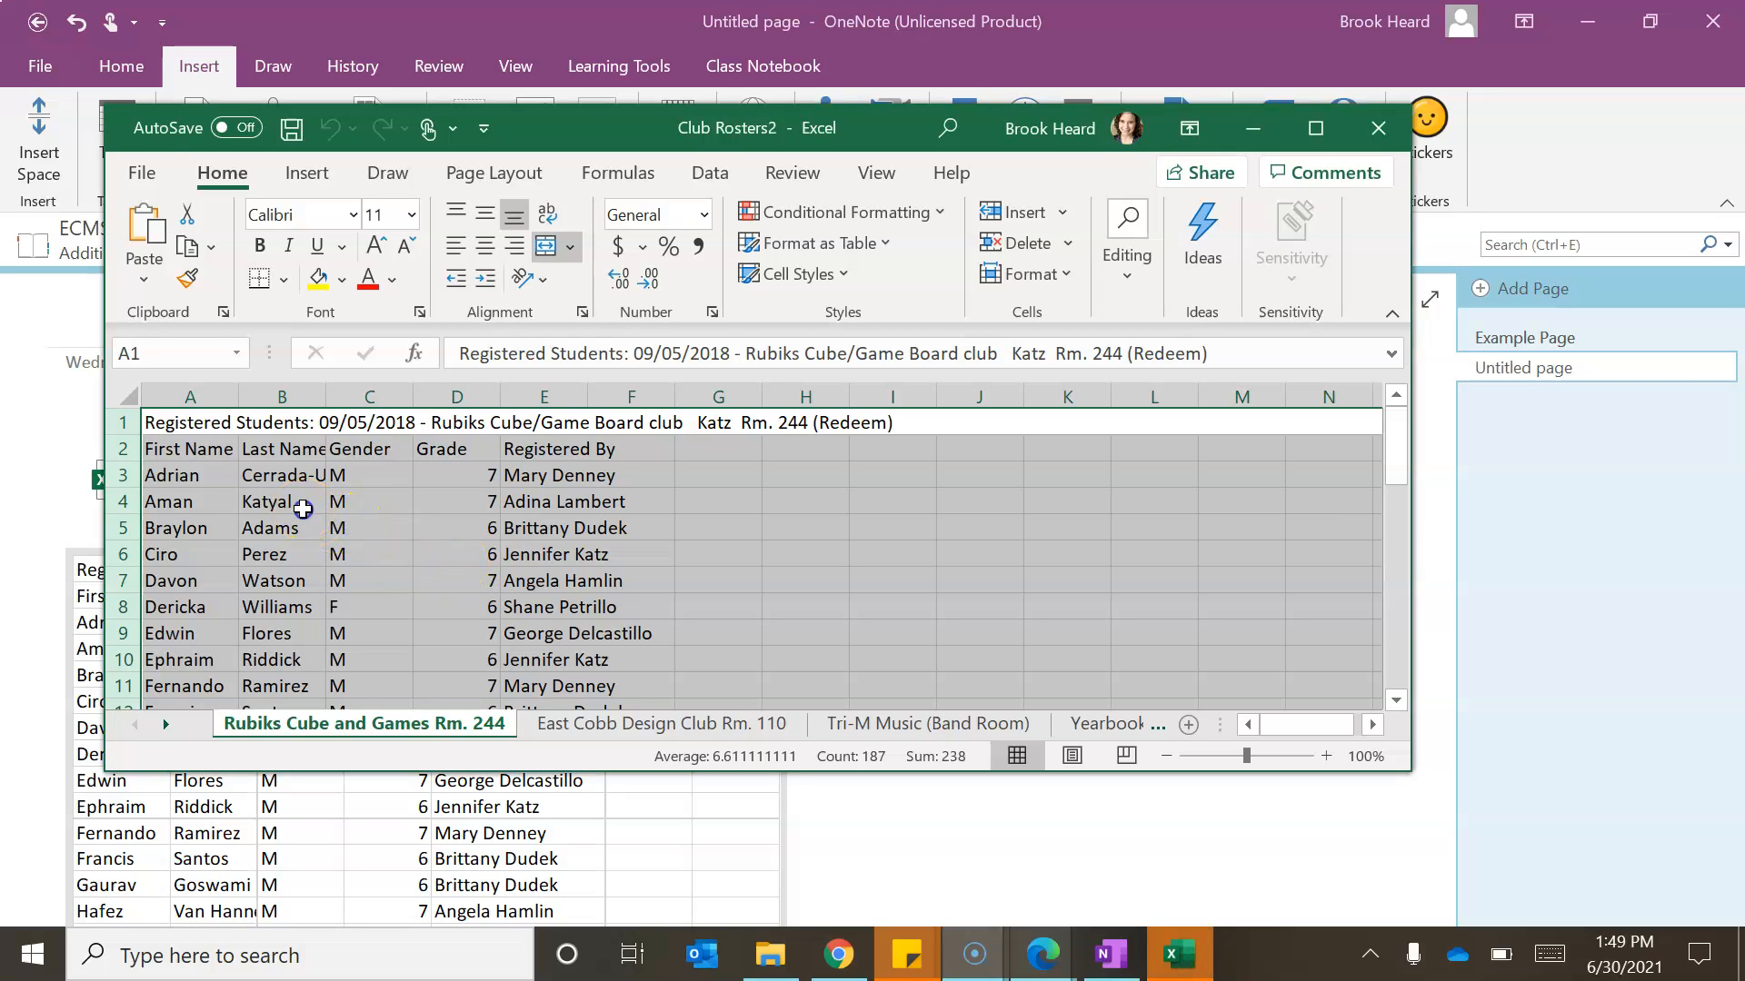
left_click(302, 509)
left_click(183, 477)
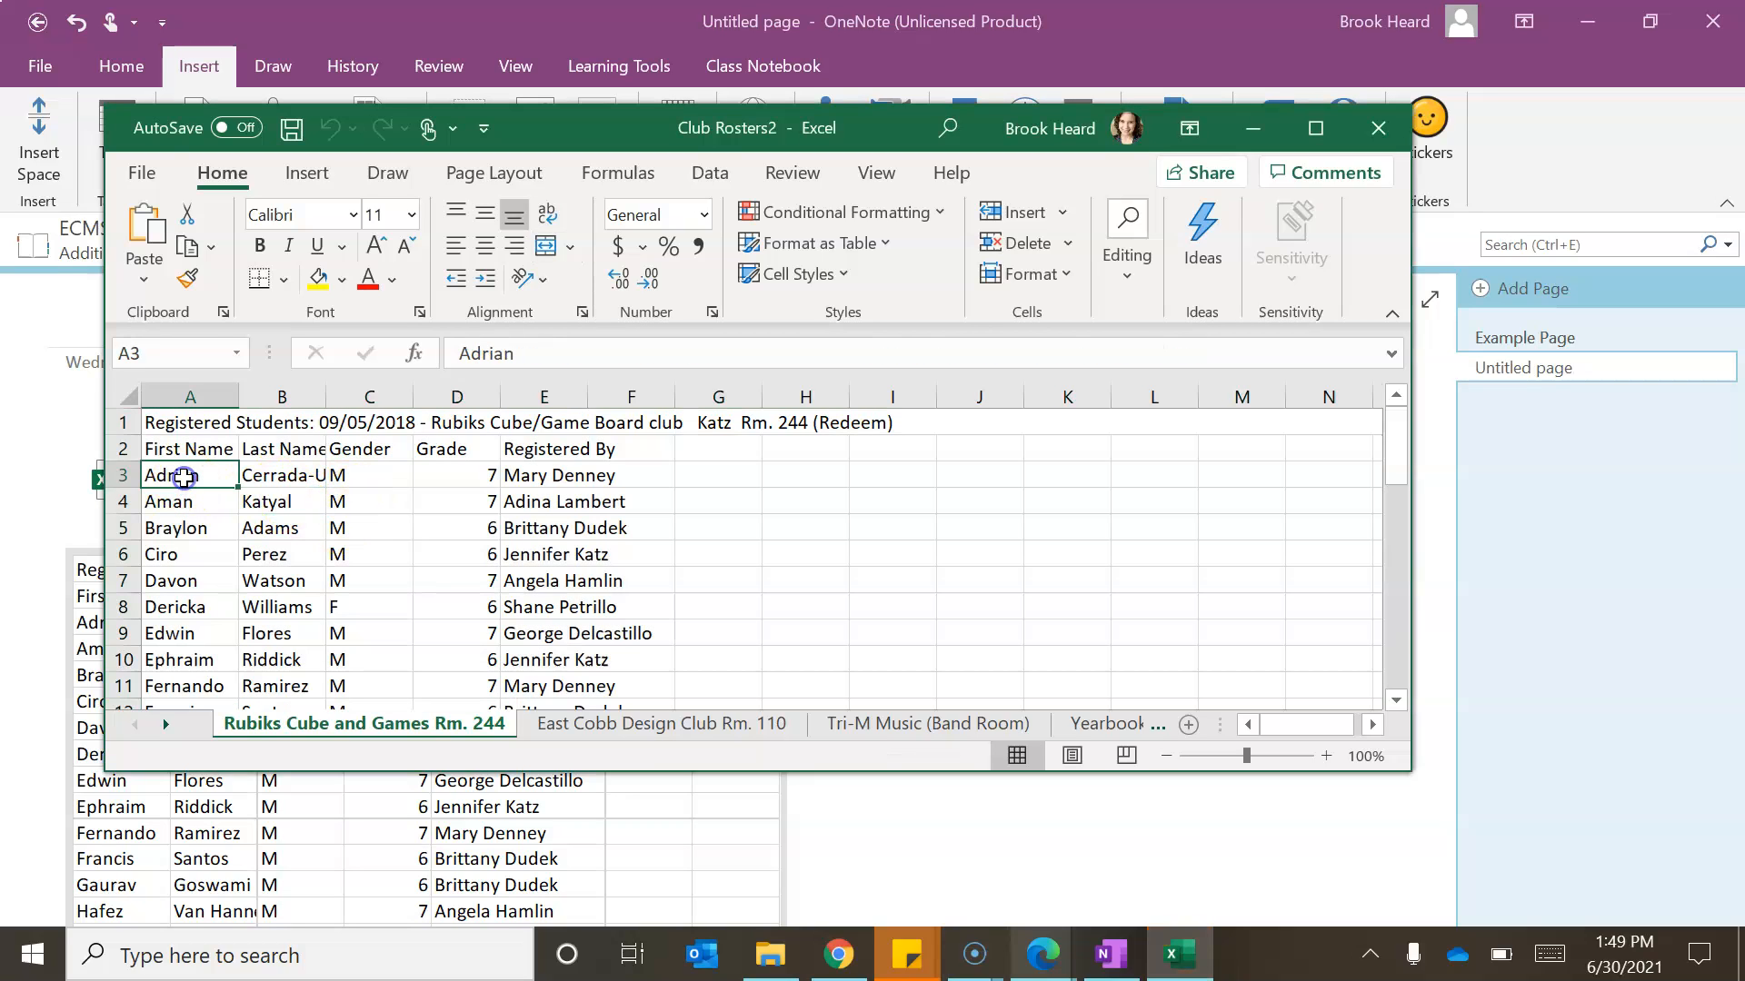
type("Test")
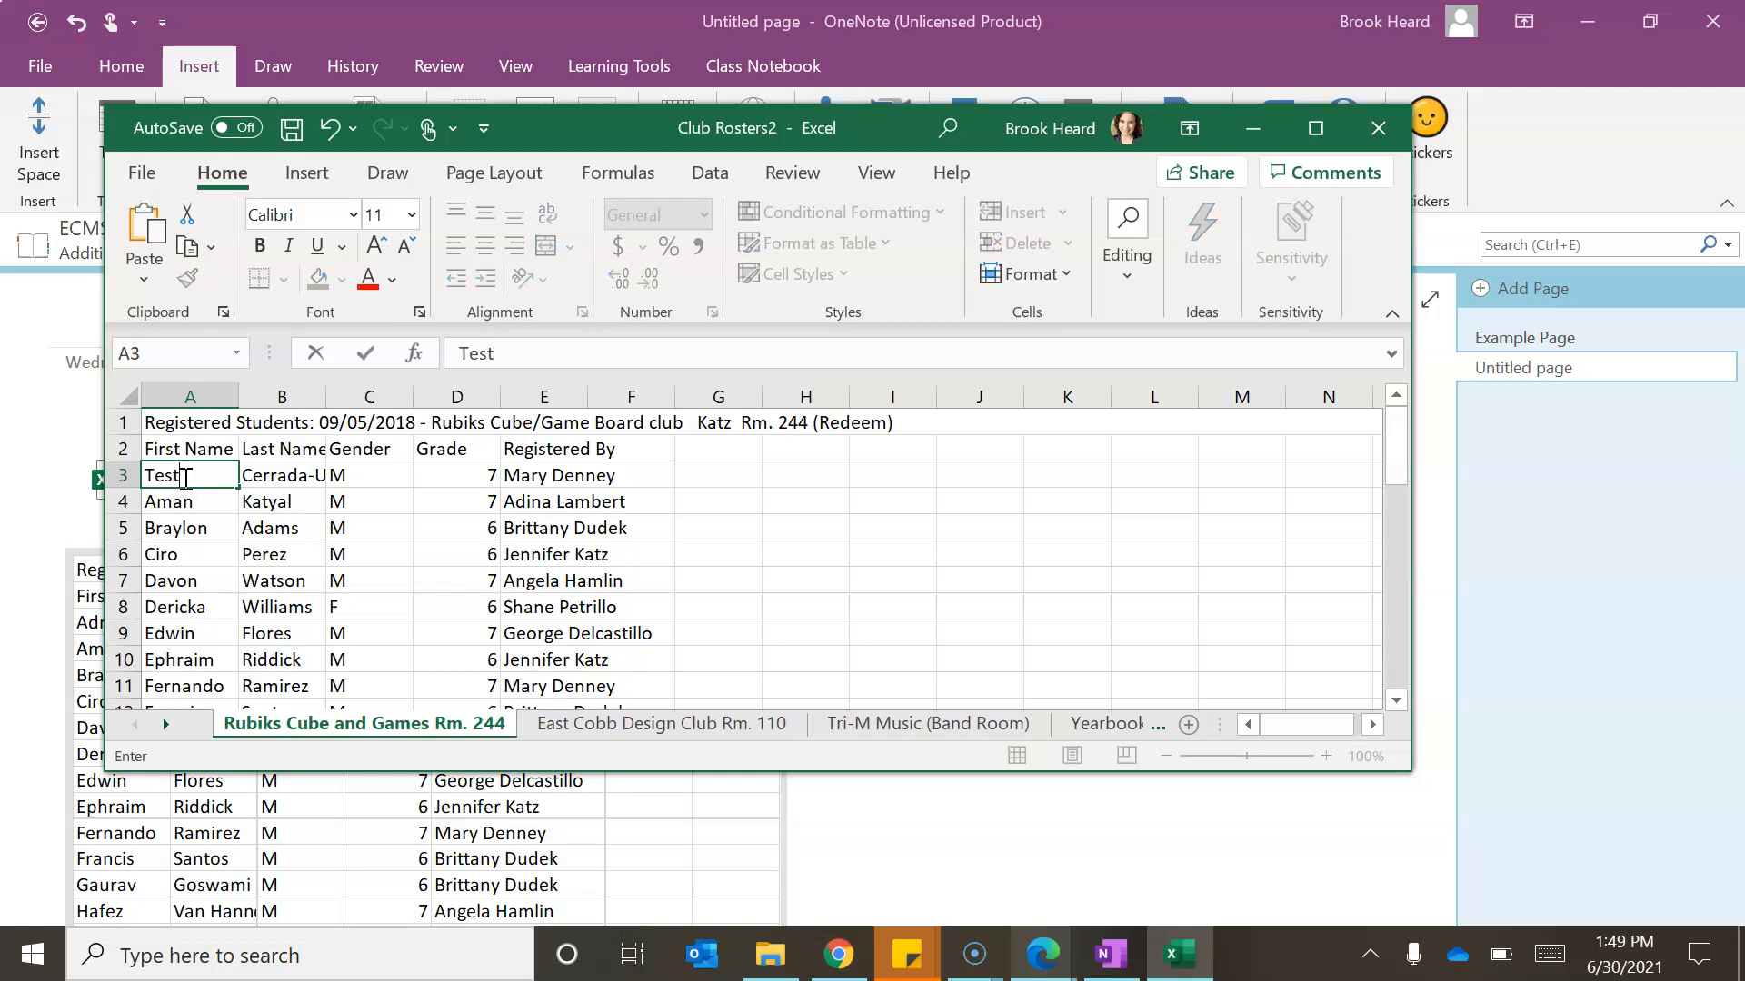
key("Tab")
type("Example Student")
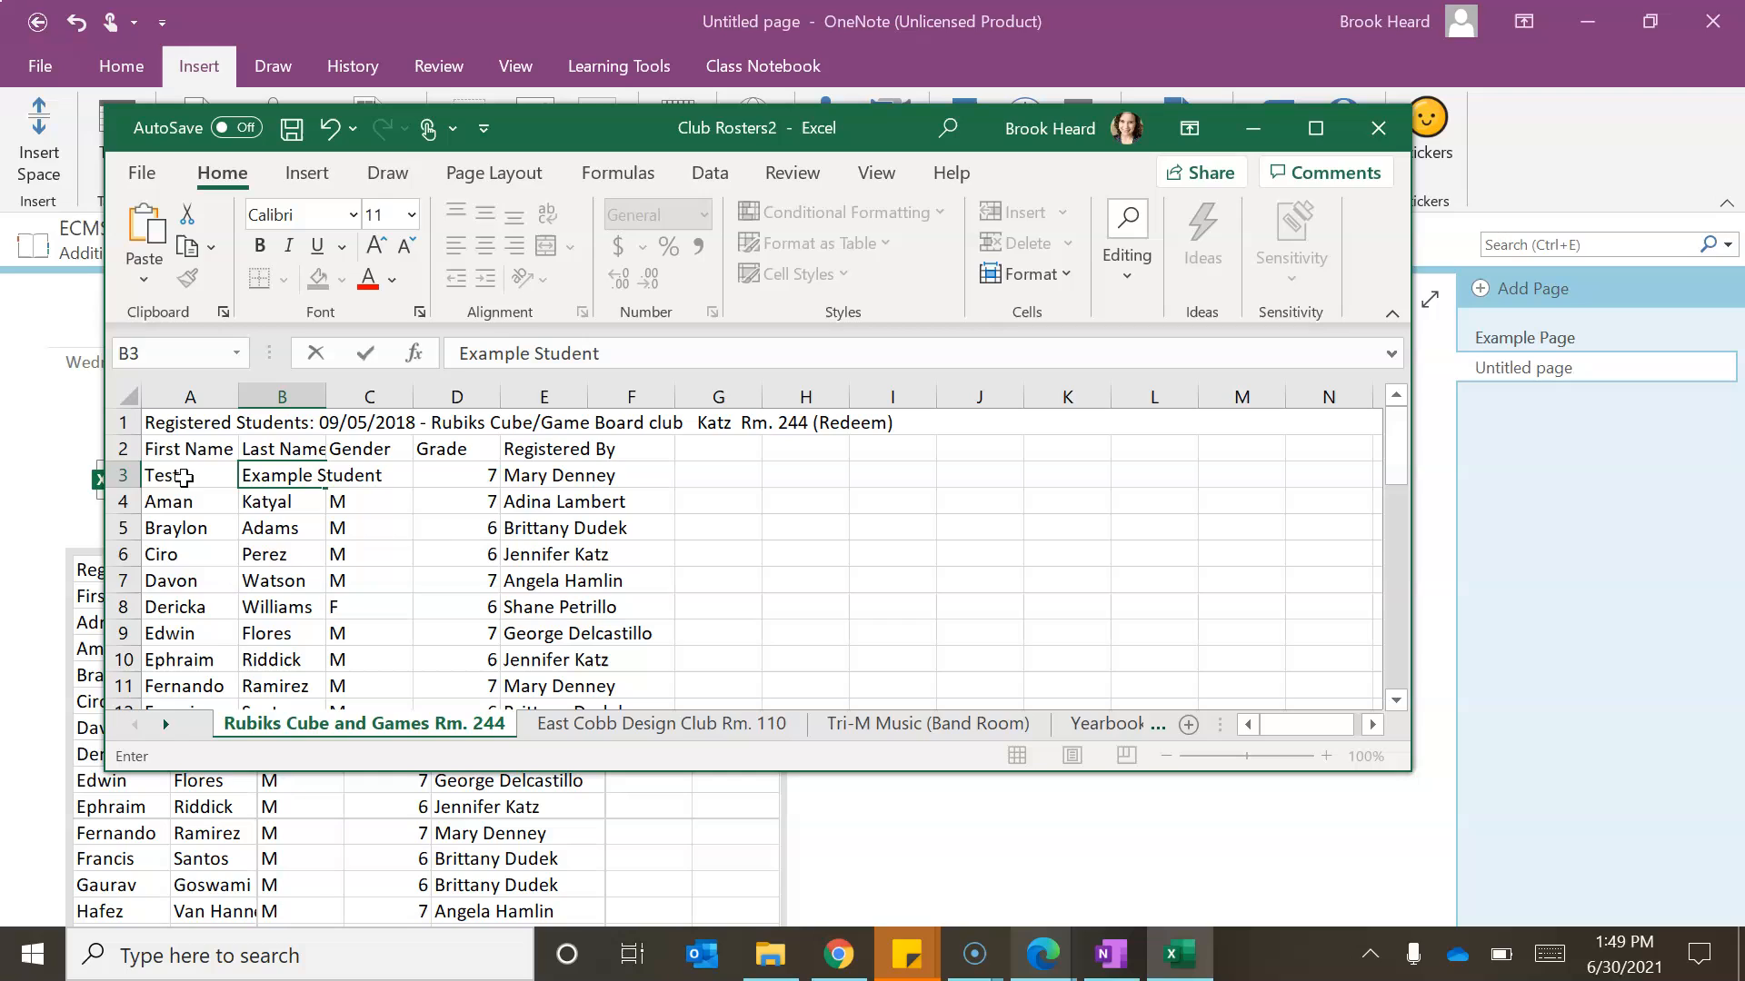
left_click(467, 579)
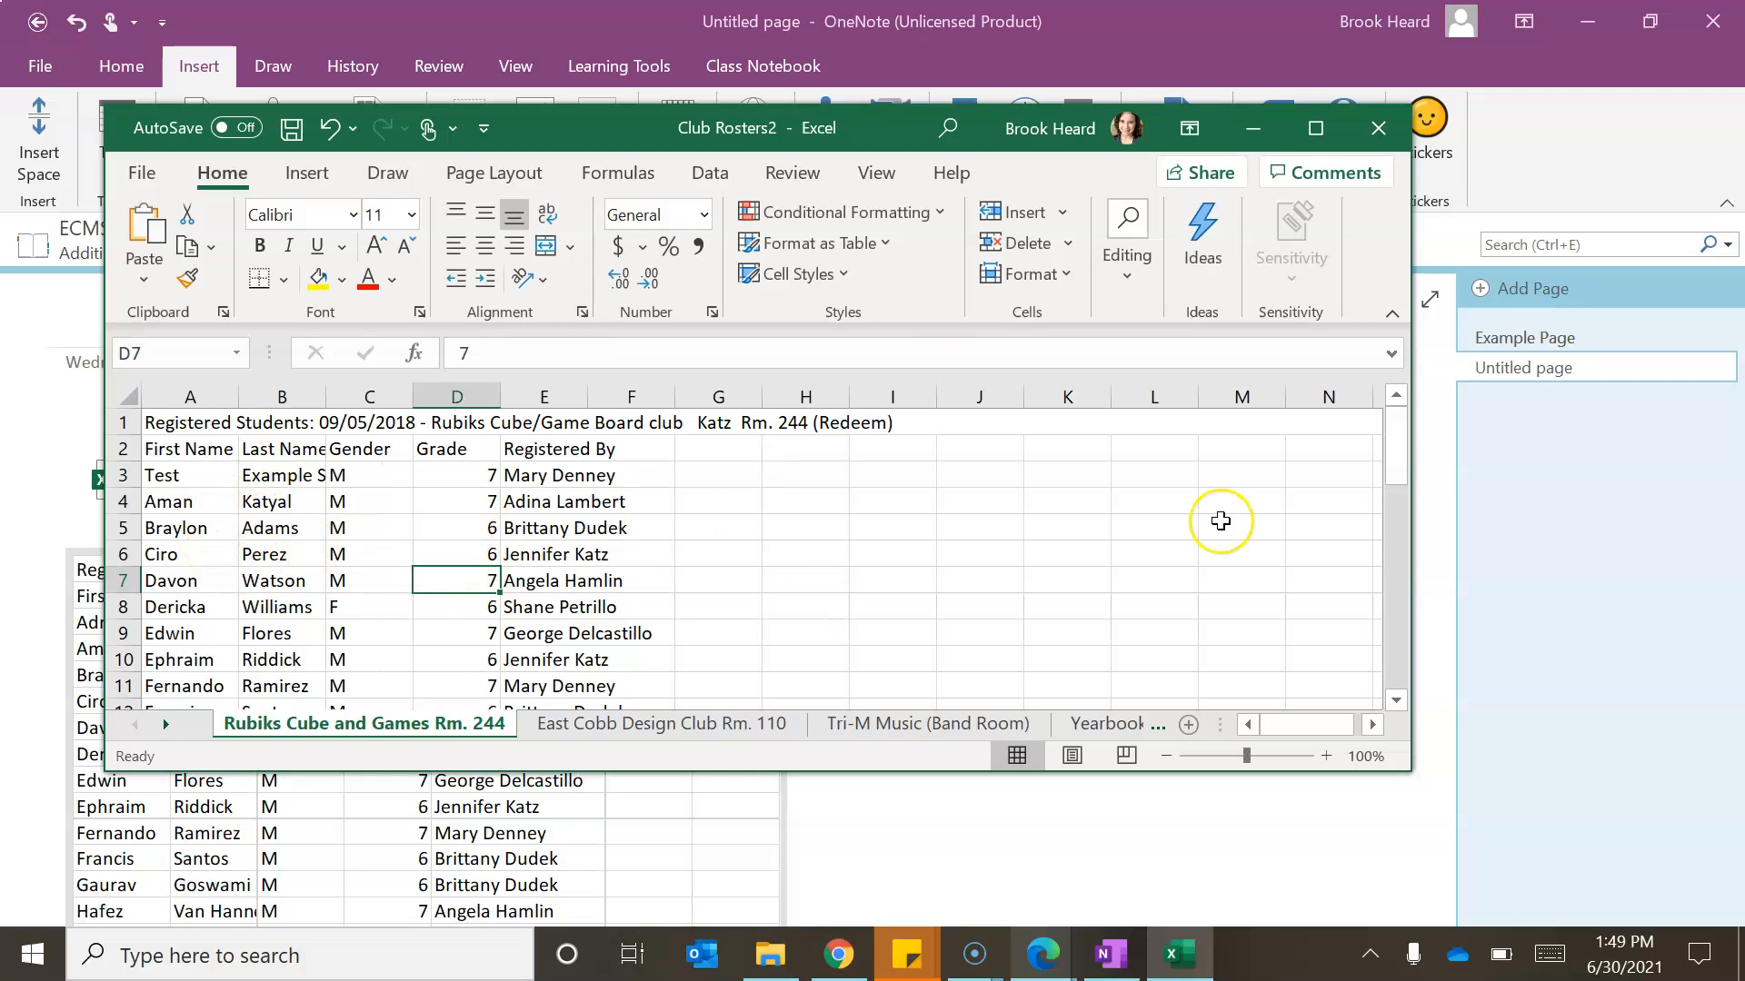
Close the workbook with its changes saved and refresh the Club Rosters spreadsheet on the notebook page
left_click(1379, 128)
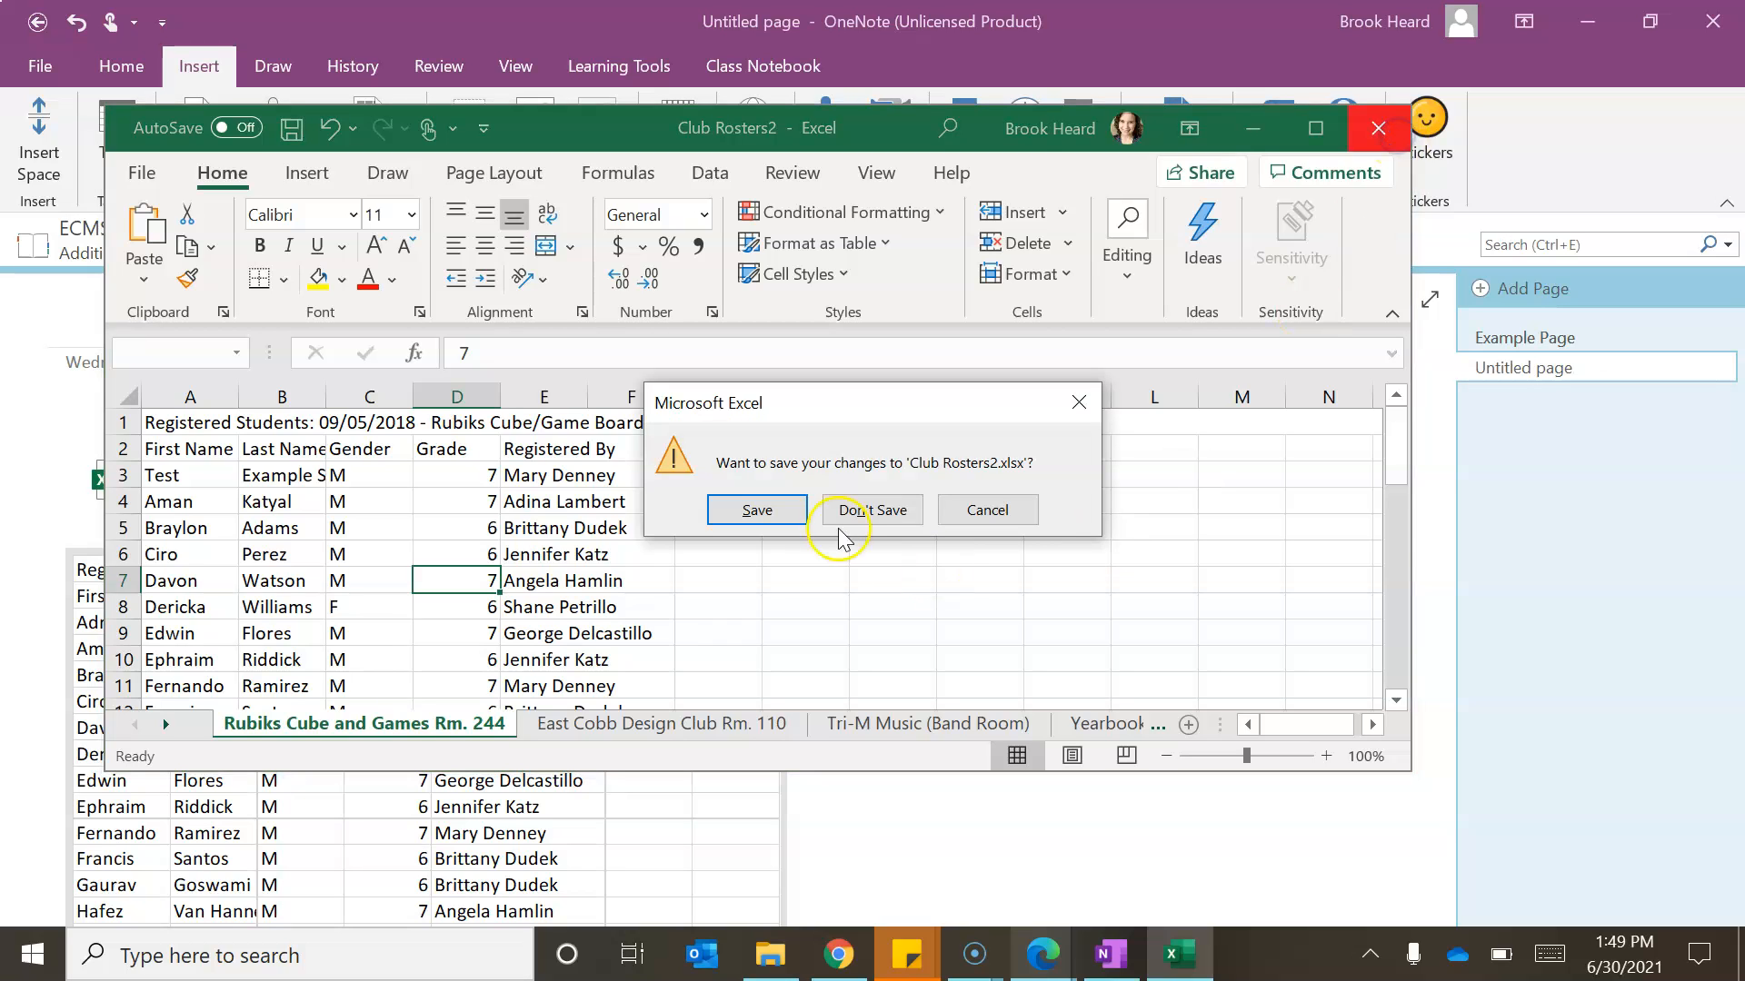
left_click(777, 514)
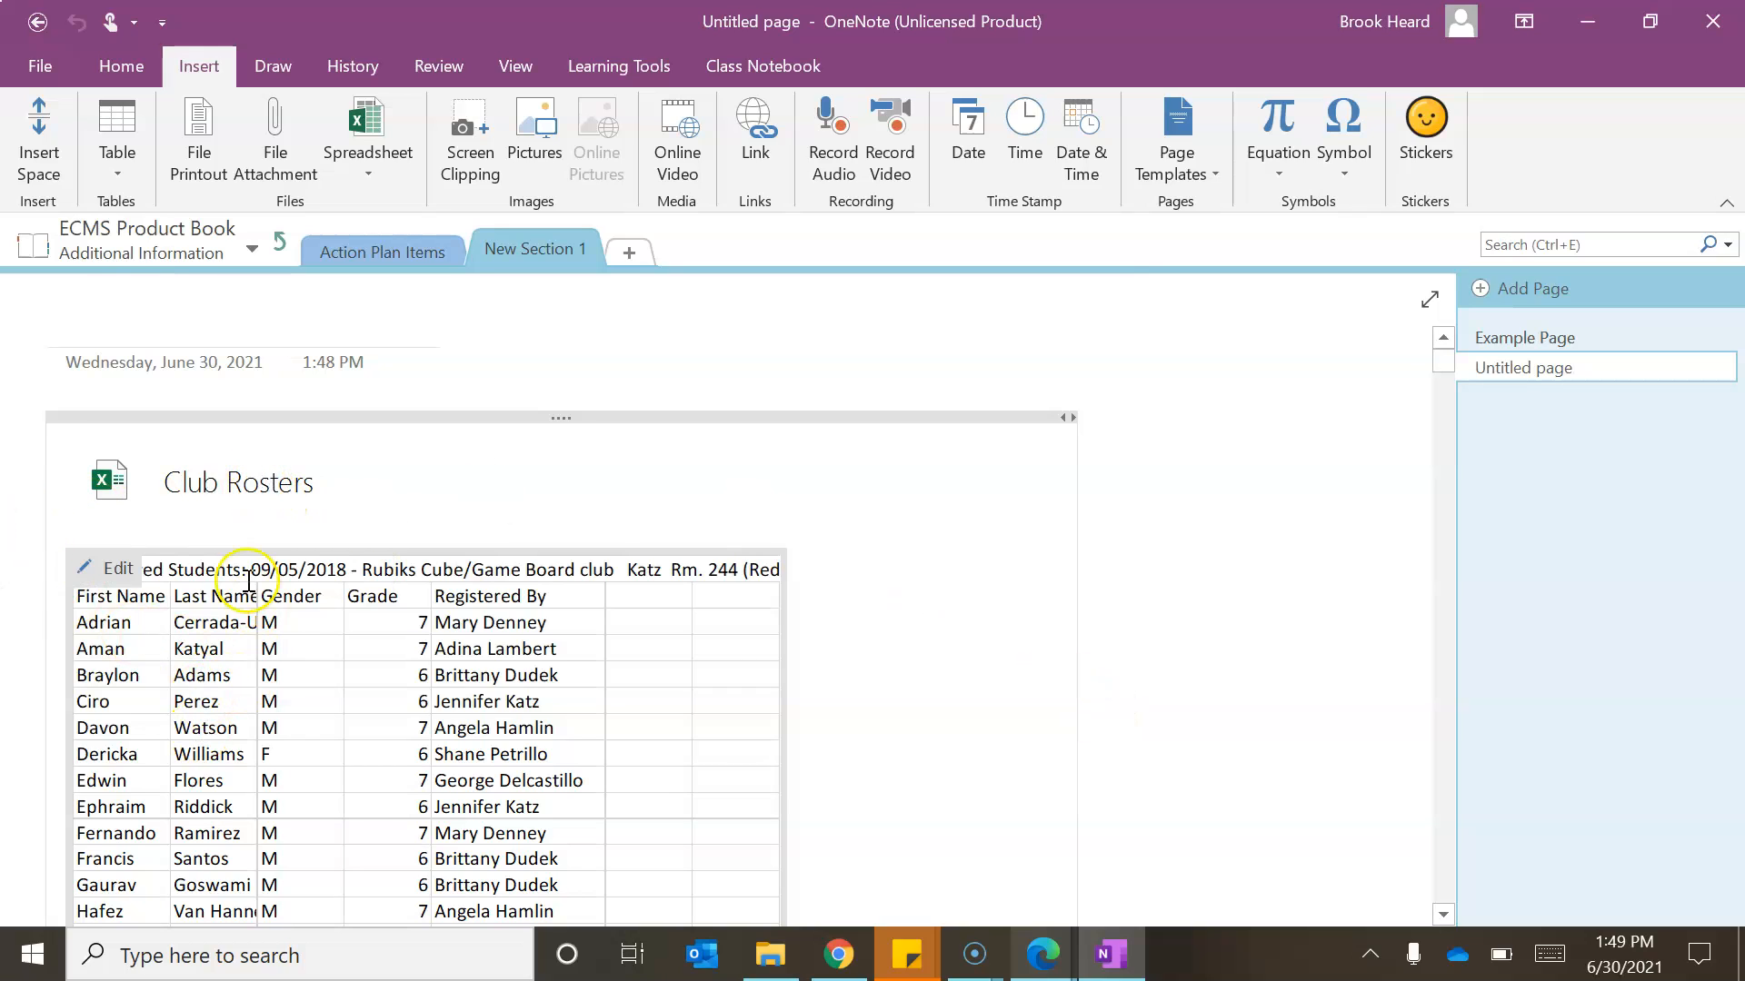
right_click(215, 493)
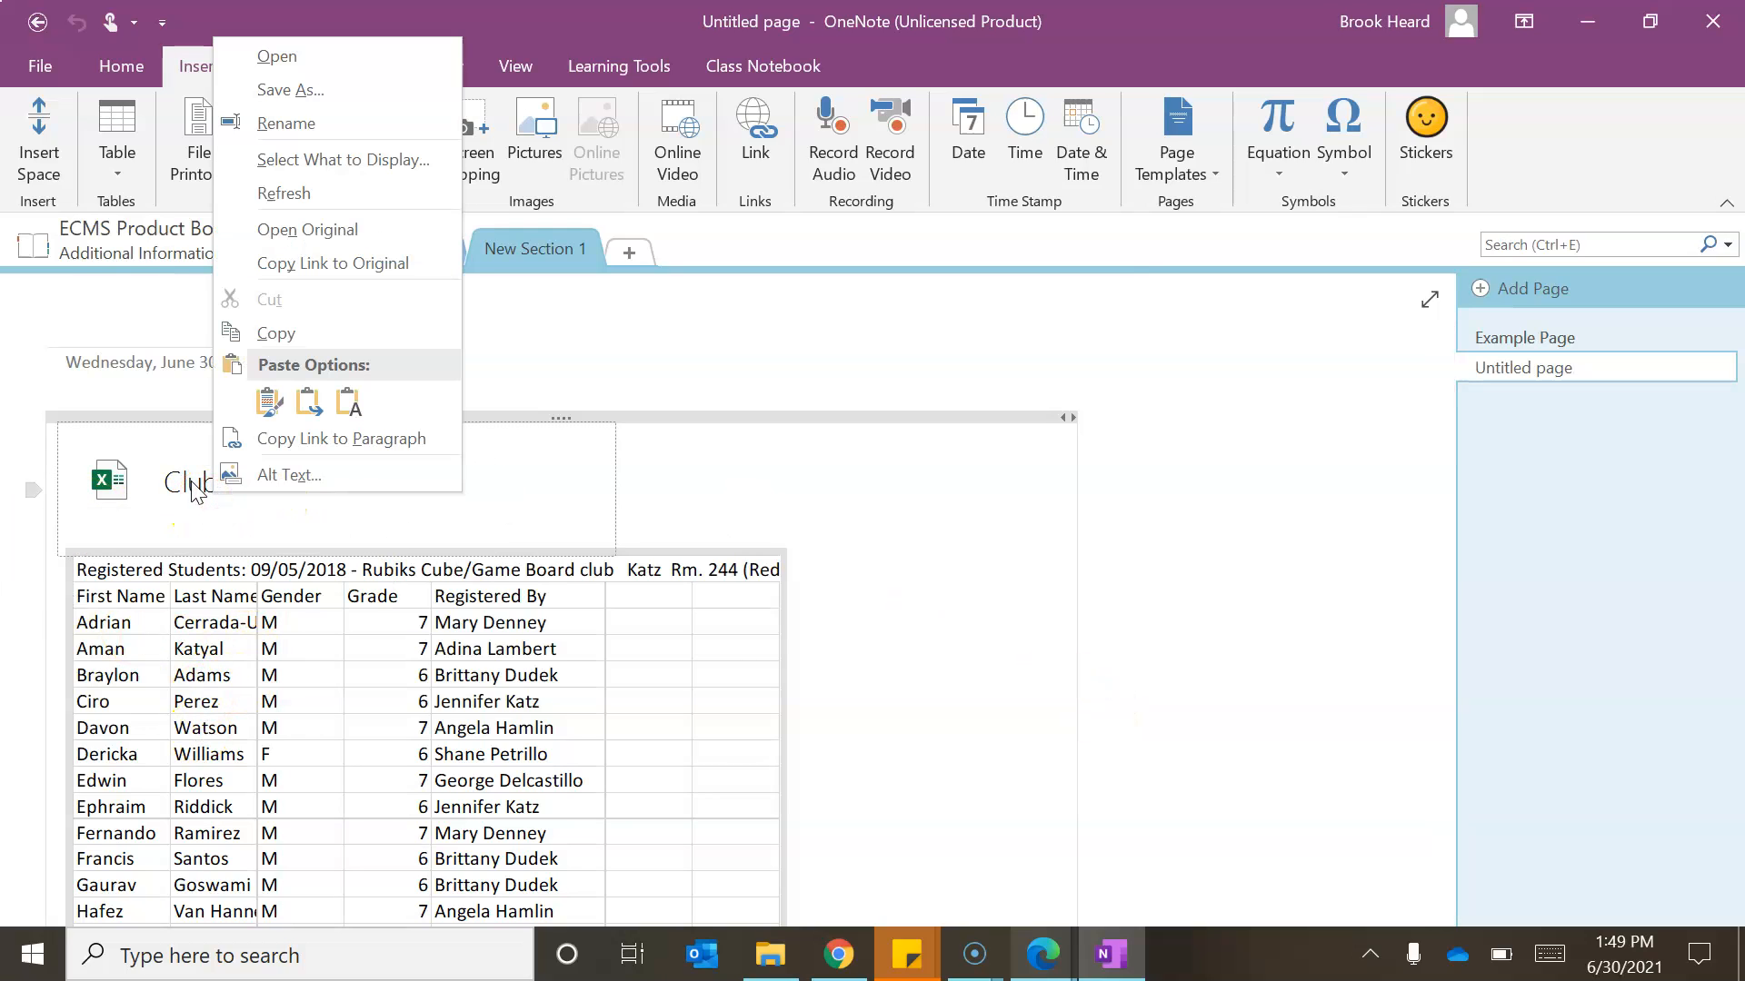
left_click(299, 195)
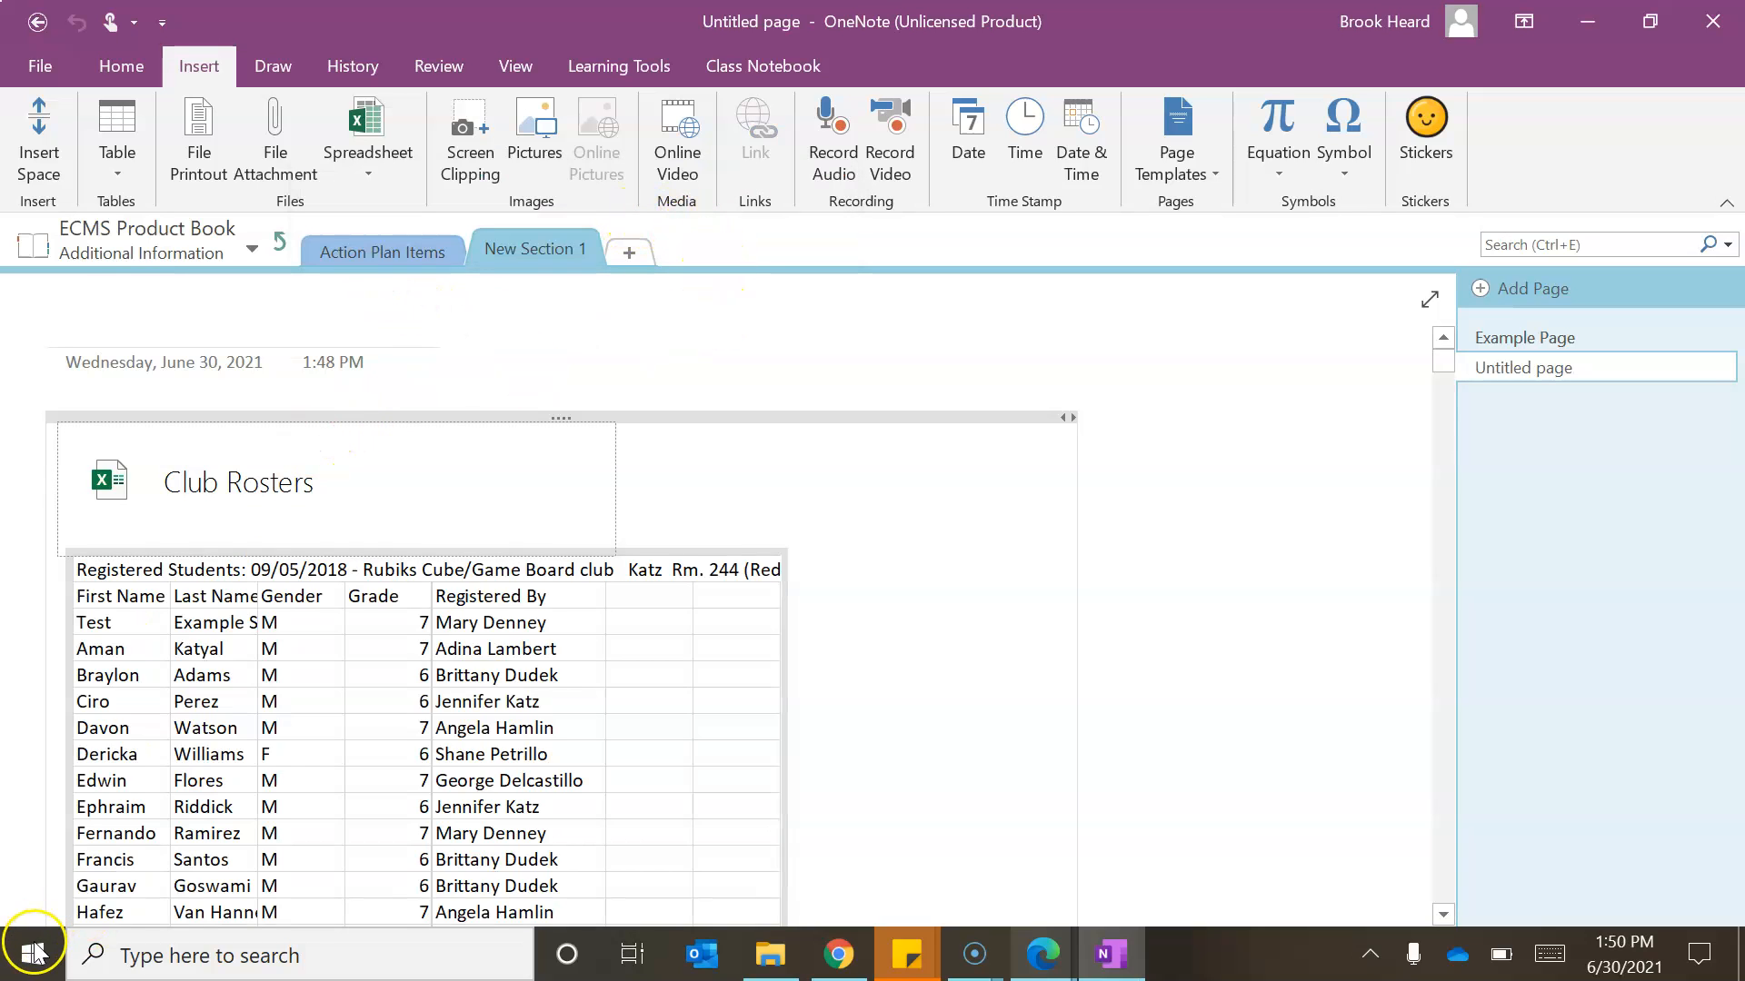
left_click(107, 613)
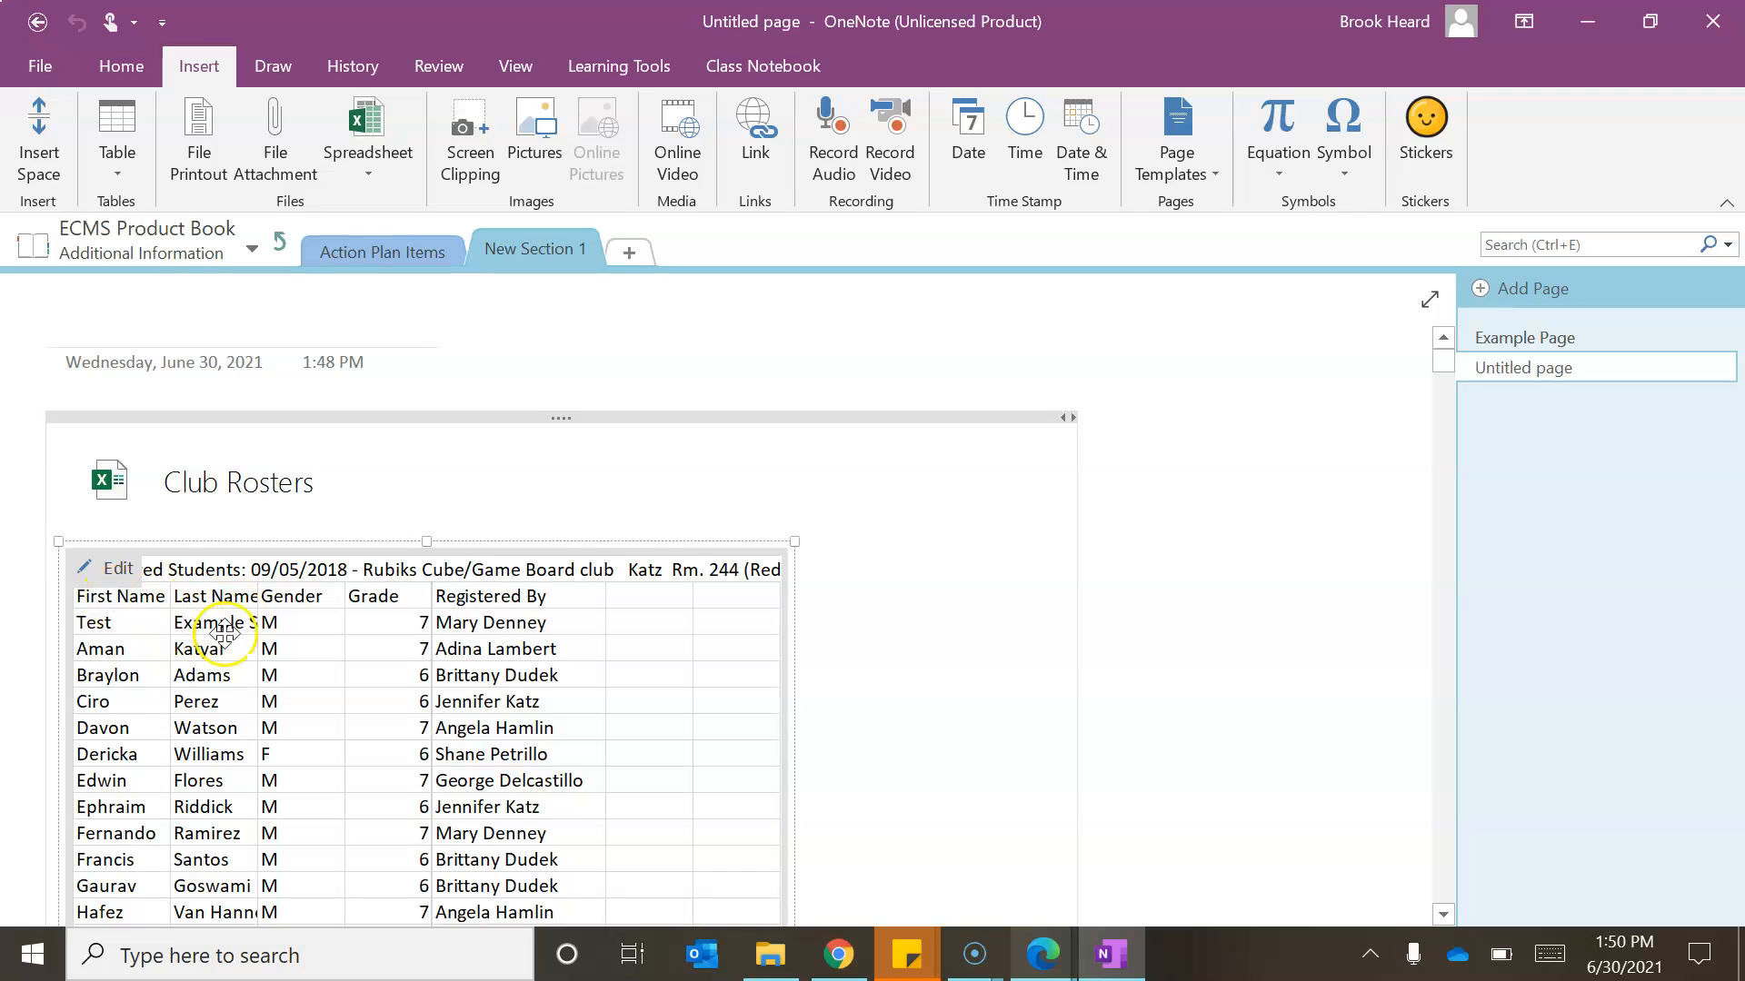
Insert a screen clipping of the whole YouTube Studio Channel content window on the Club Rosters page
left_click(42, 937)
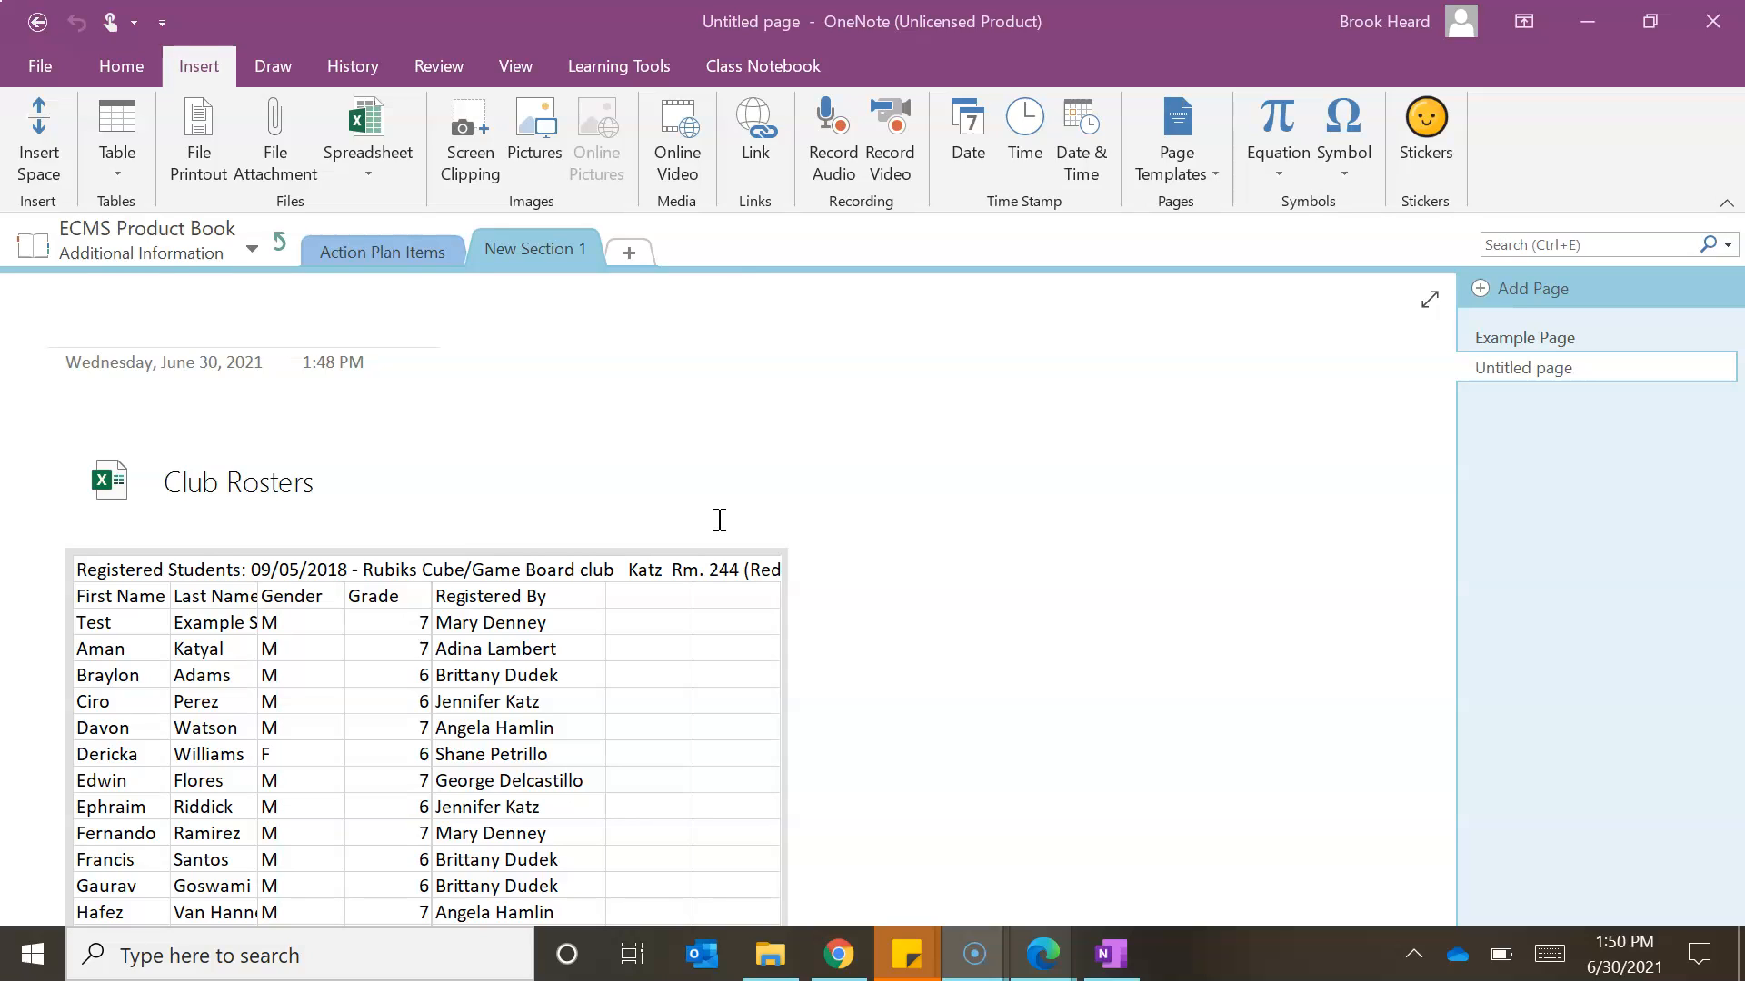
left_click(479, 156)
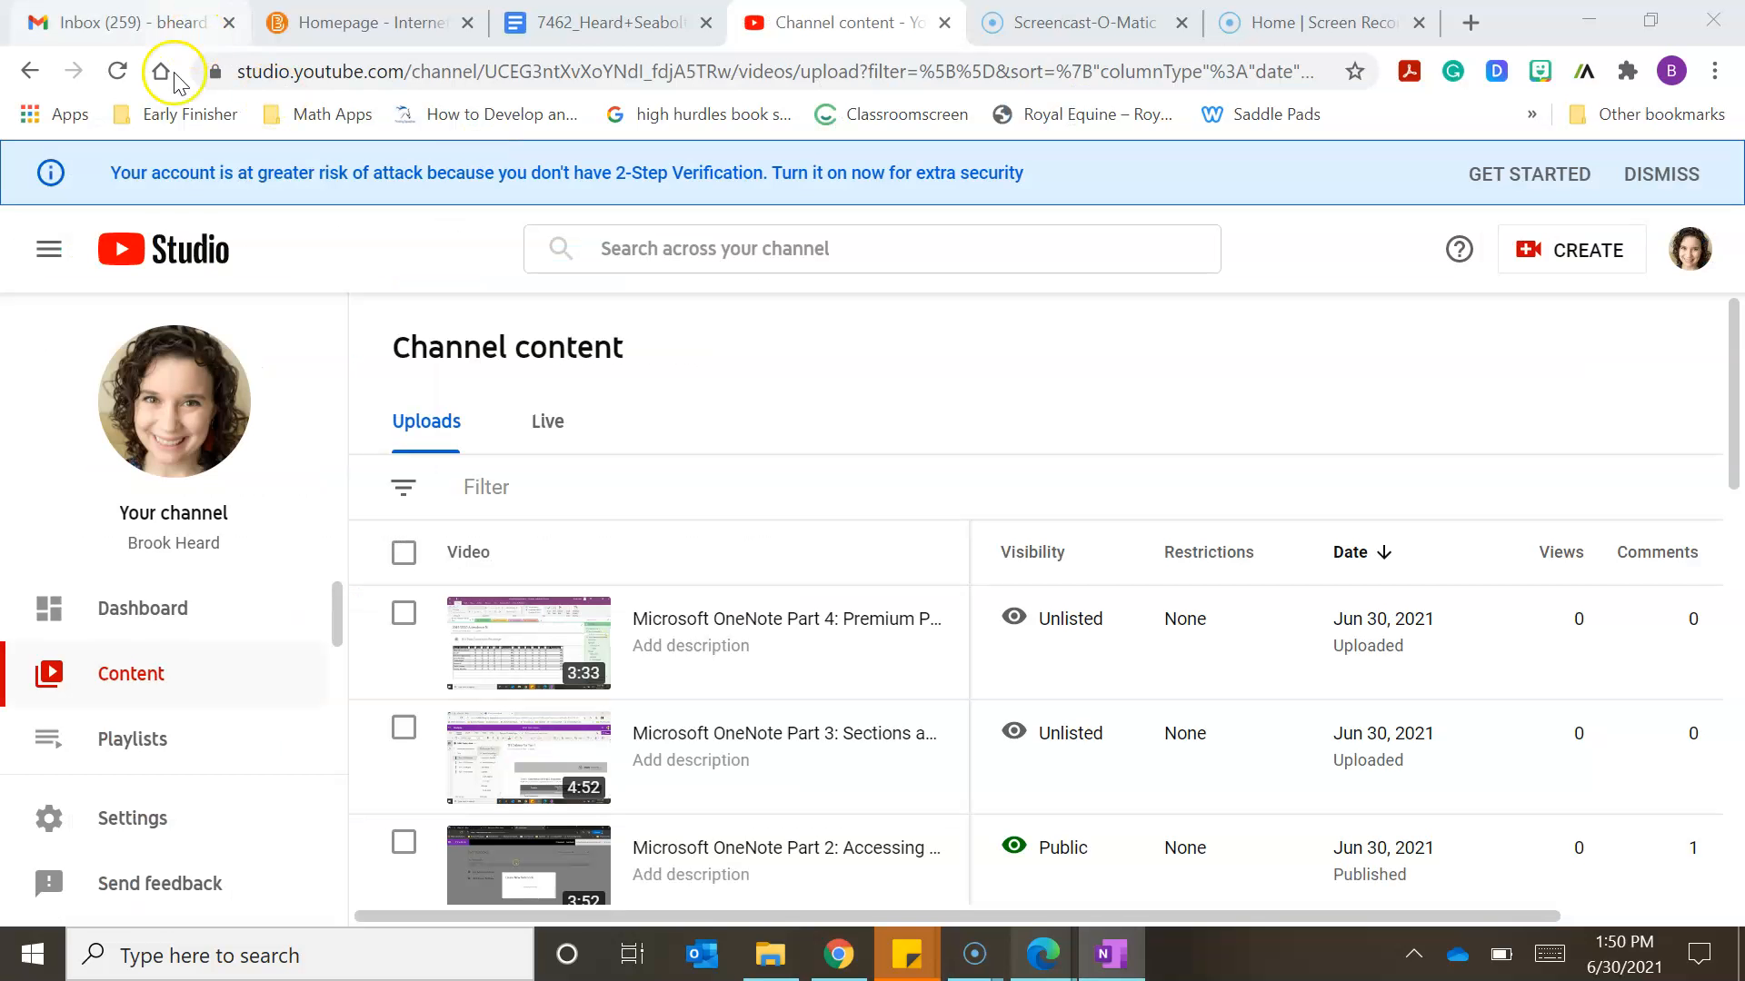
left_click_drag(12, 9, 1738, 931)
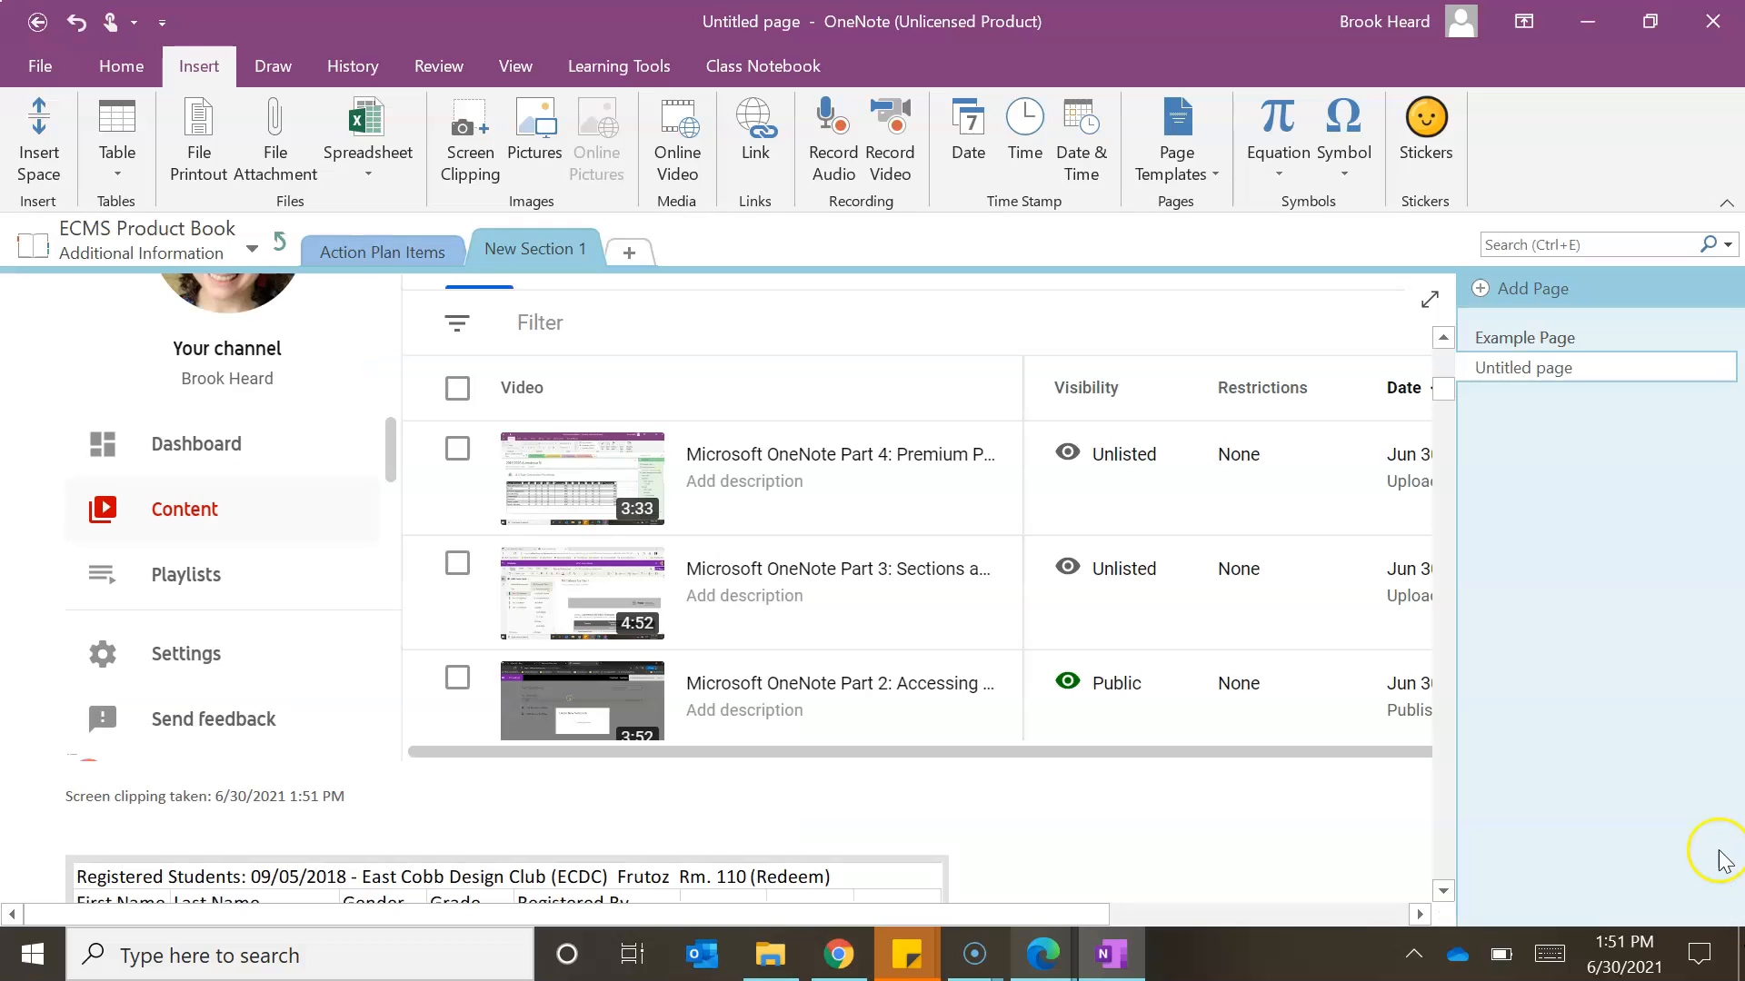
mouse_move(1443, 394)
left_mouse_down()
mouse_move(1443, 378)
mouse_move(1443, 393)
left_mouse_up()
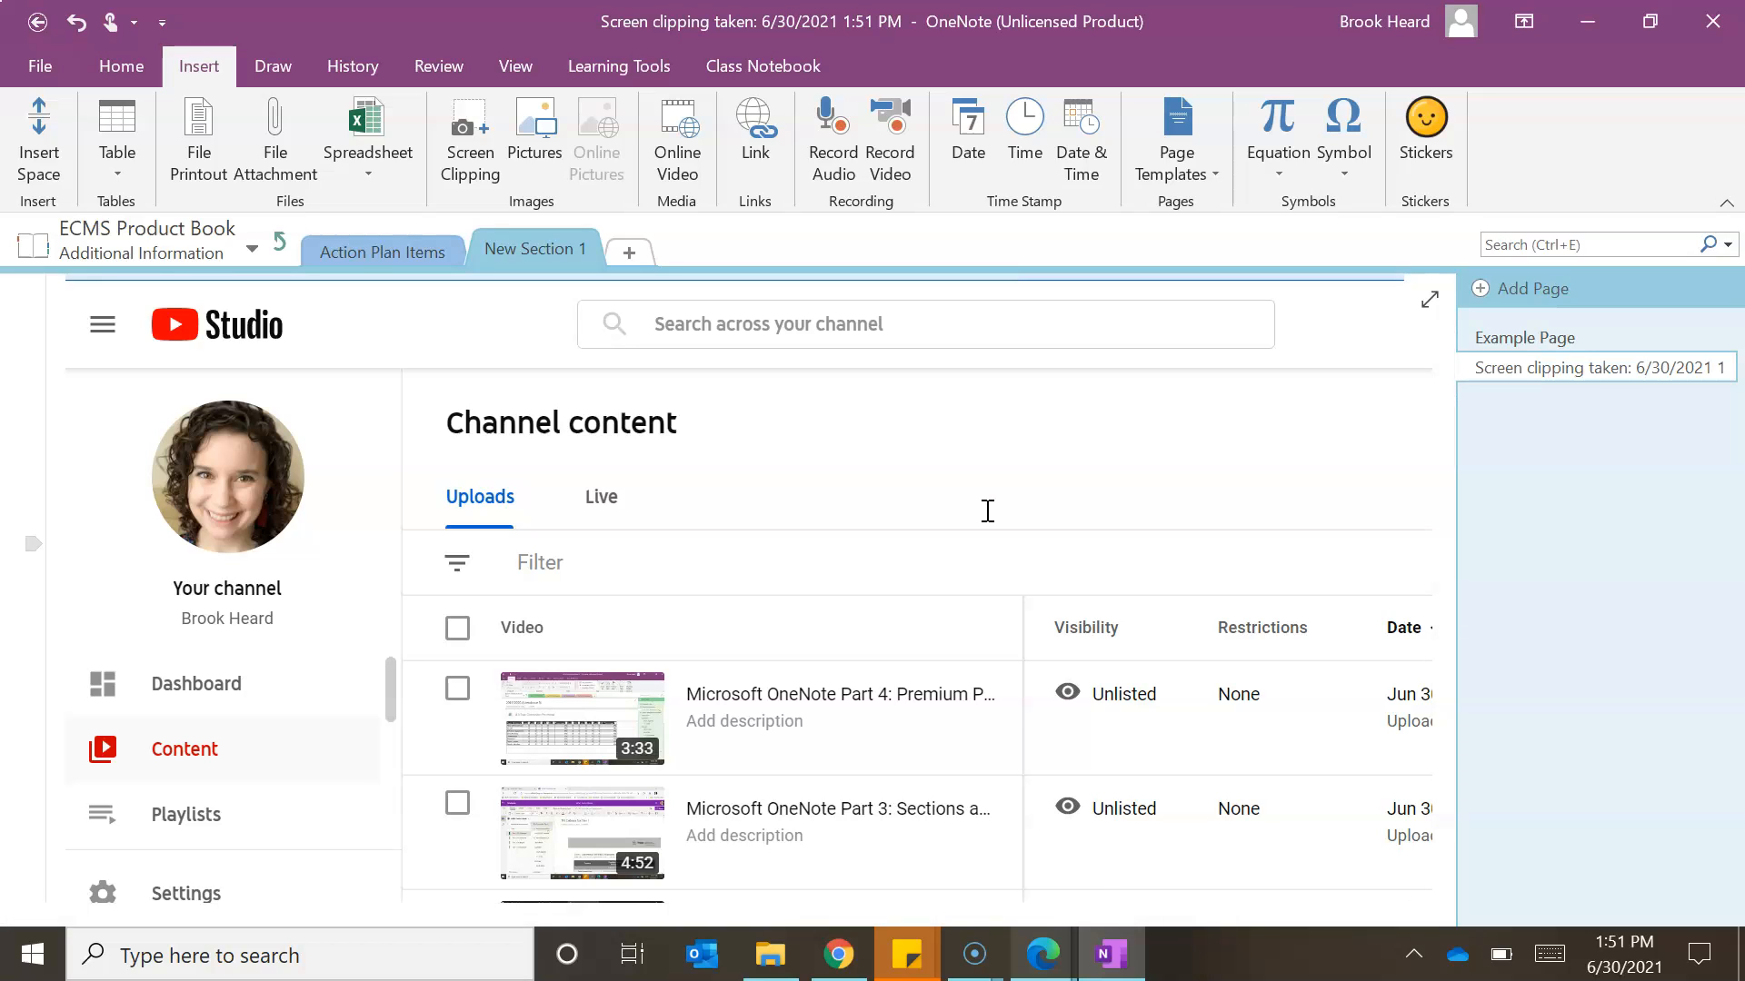
Insert the Fruit Crew sticker of the black bird hugging a potted fruit tree on the Example Page
left_click(1524, 344)
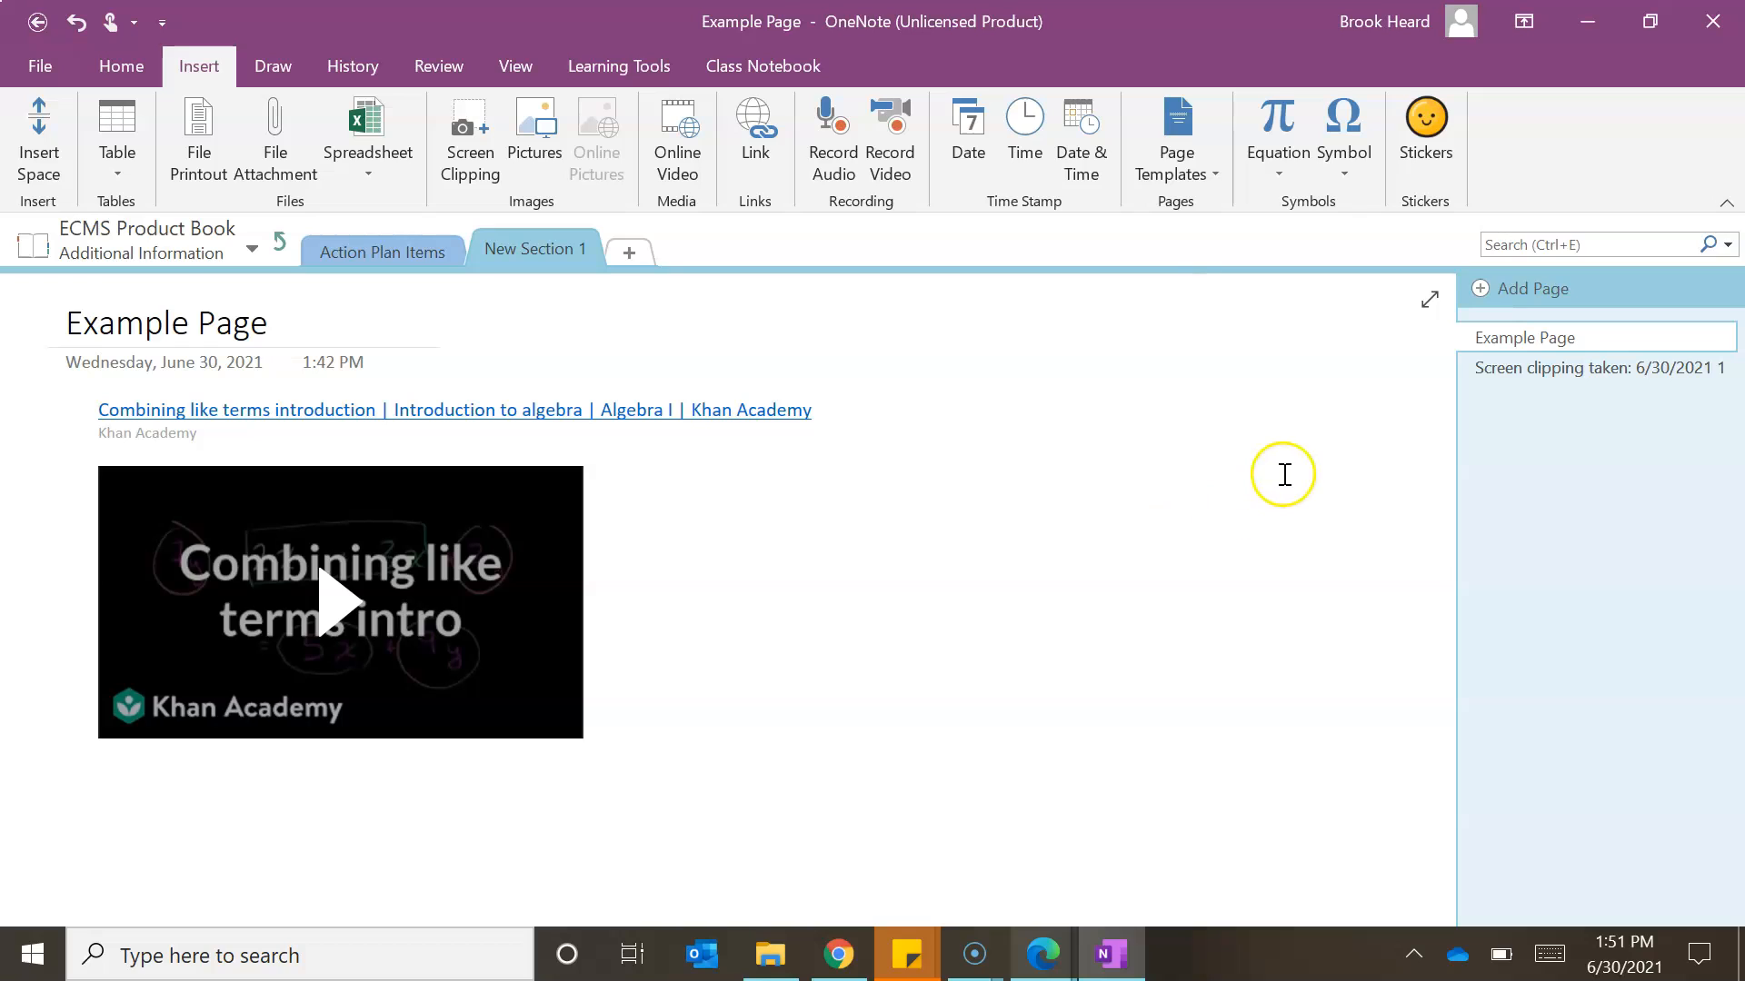
left_click(1442, 152)
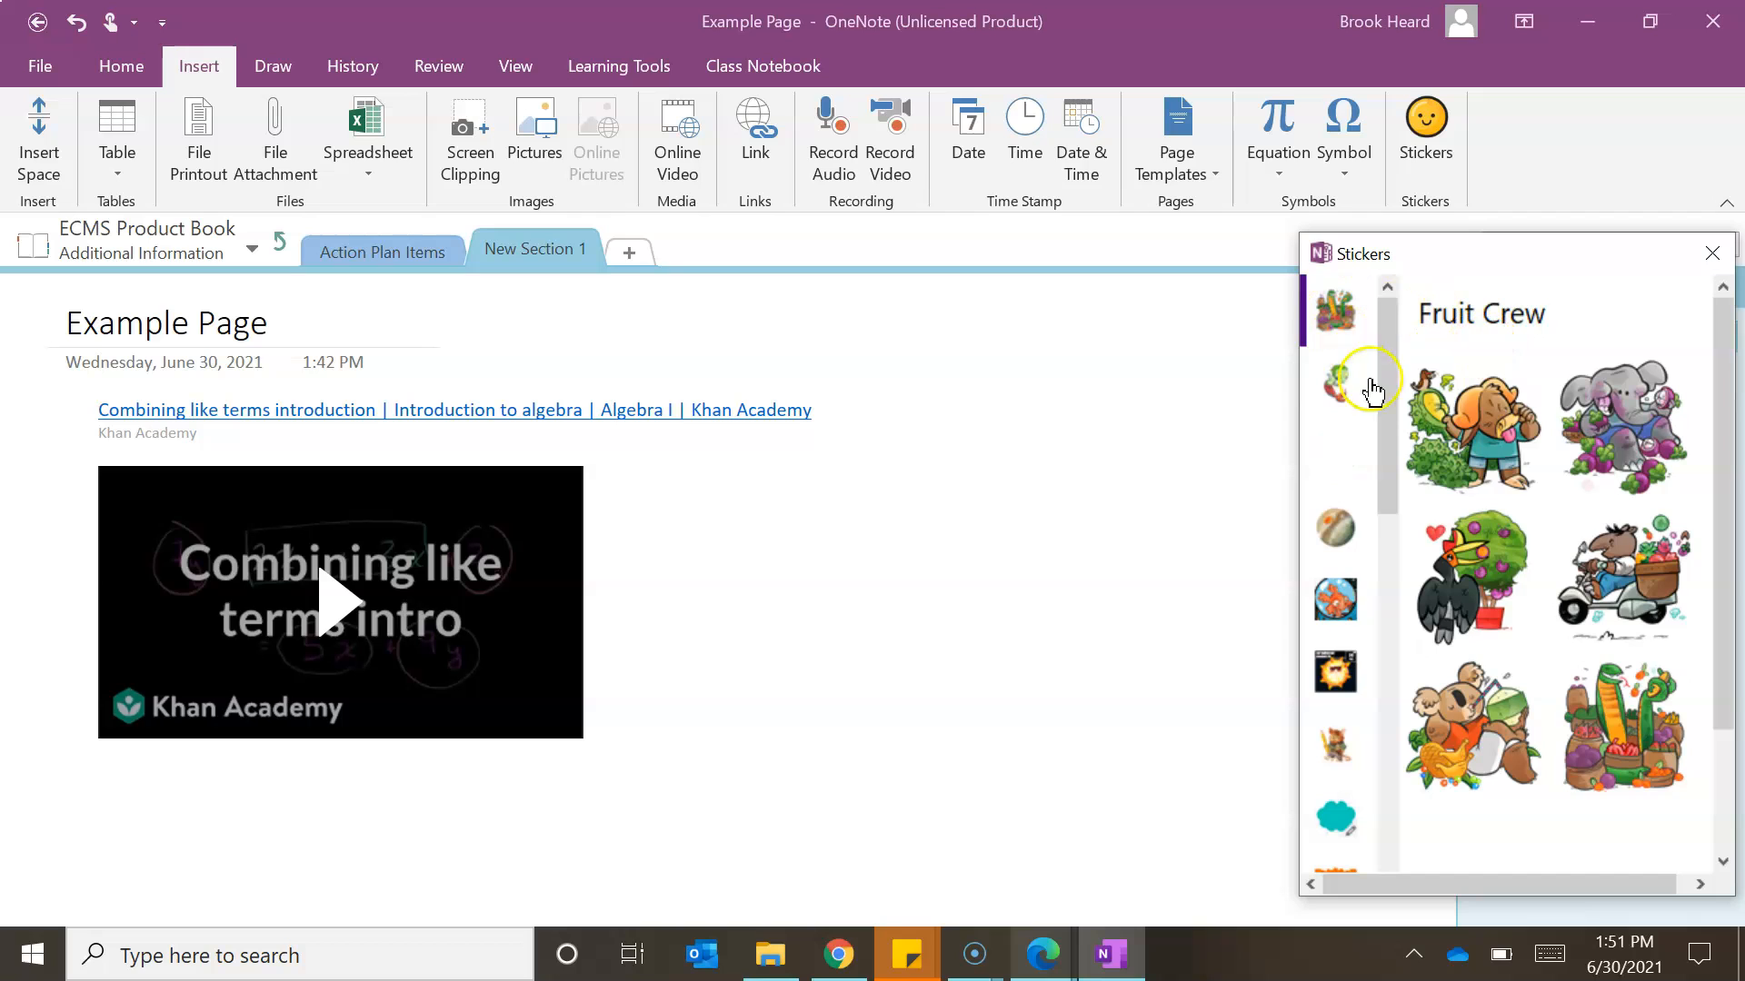
left_click(1337, 384)
left_click(1342, 449)
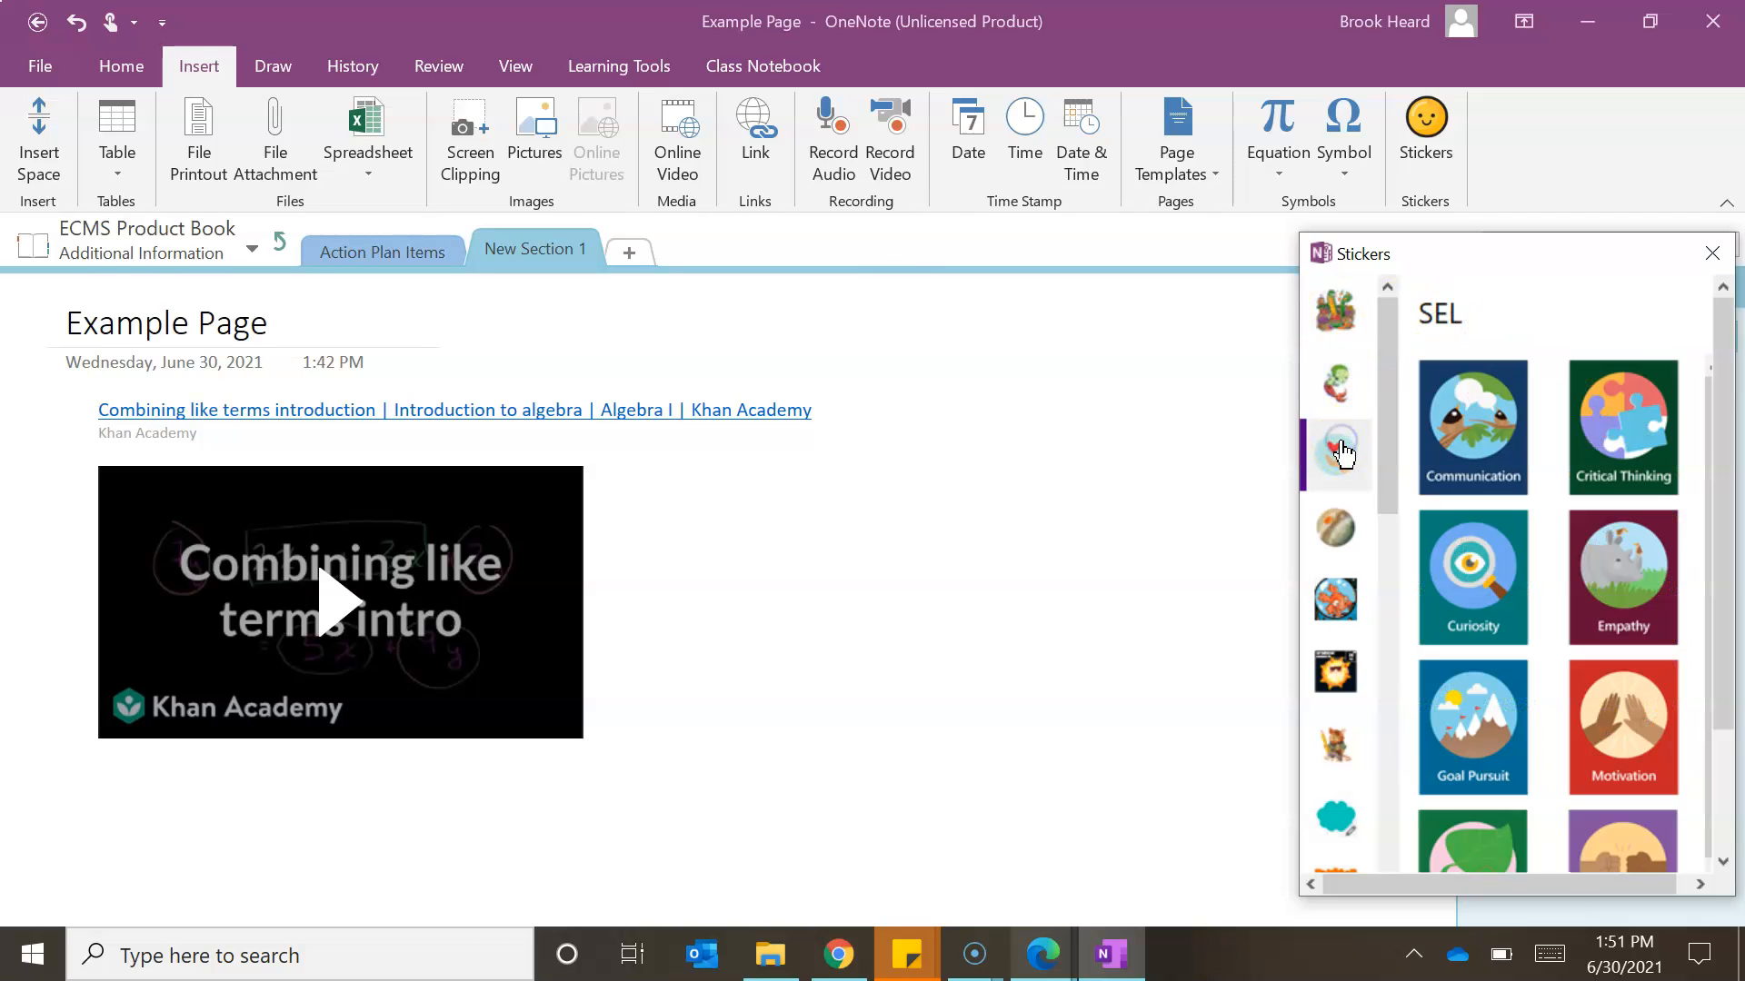
left_click(1331, 313)
left_click(1318, 676)
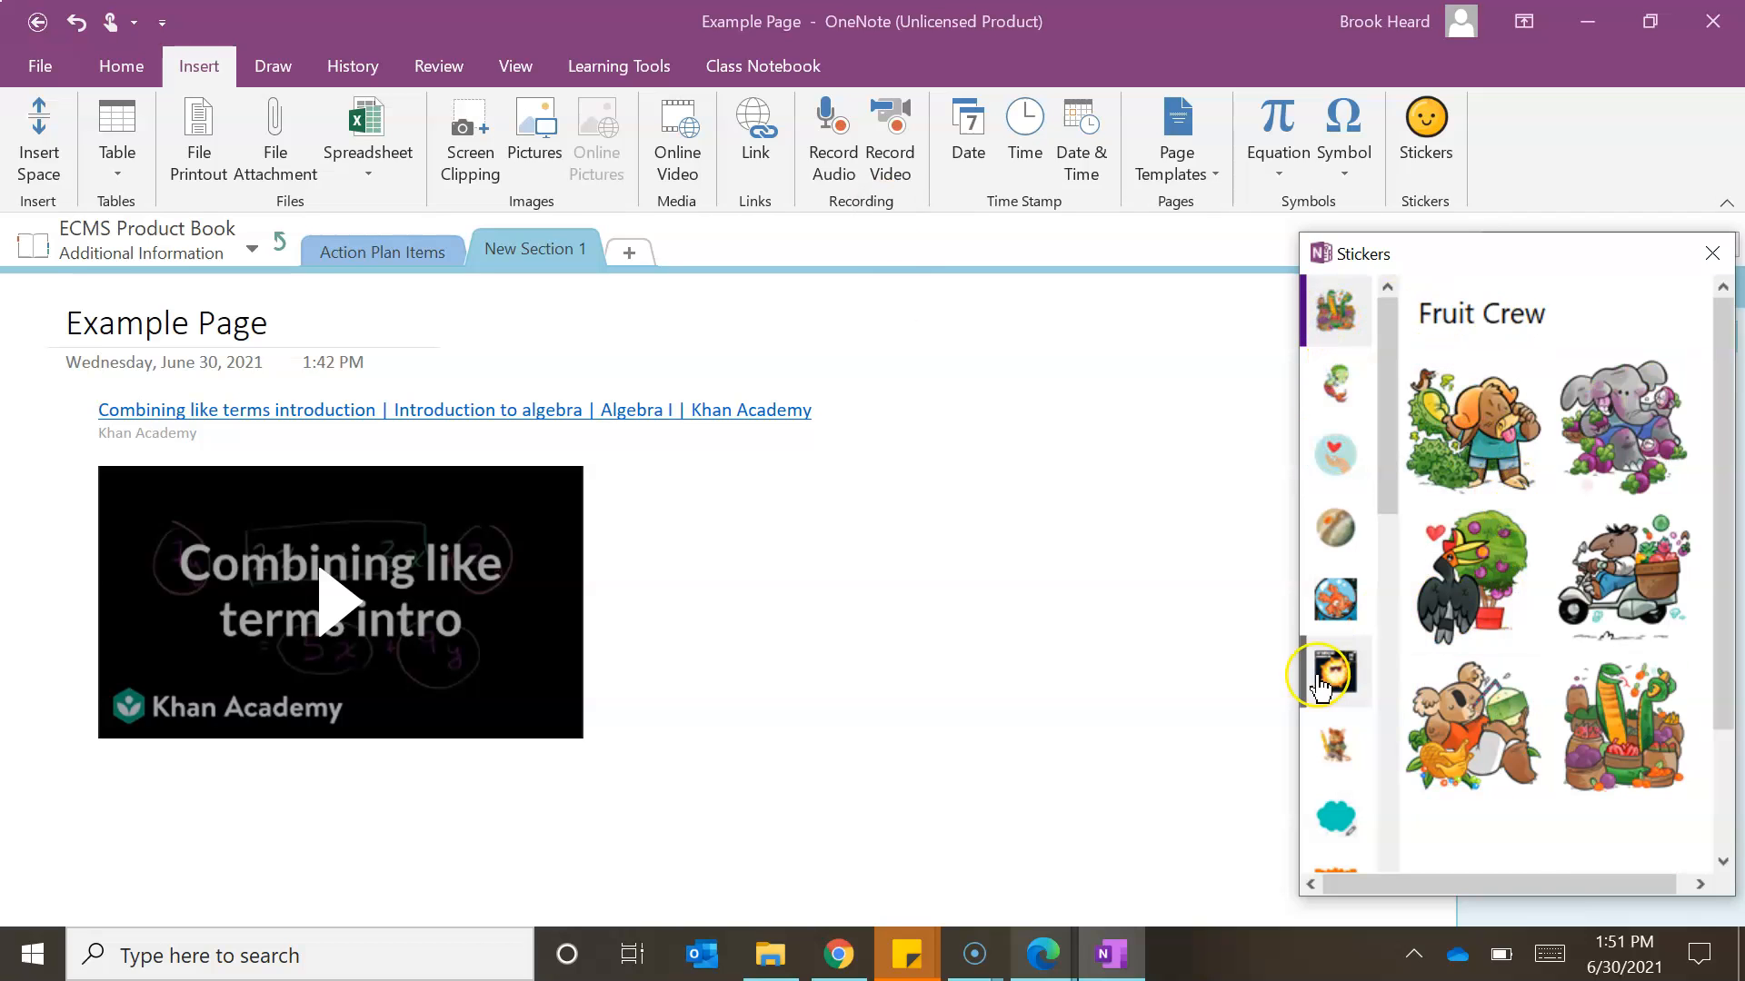
left_click(1476, 581)
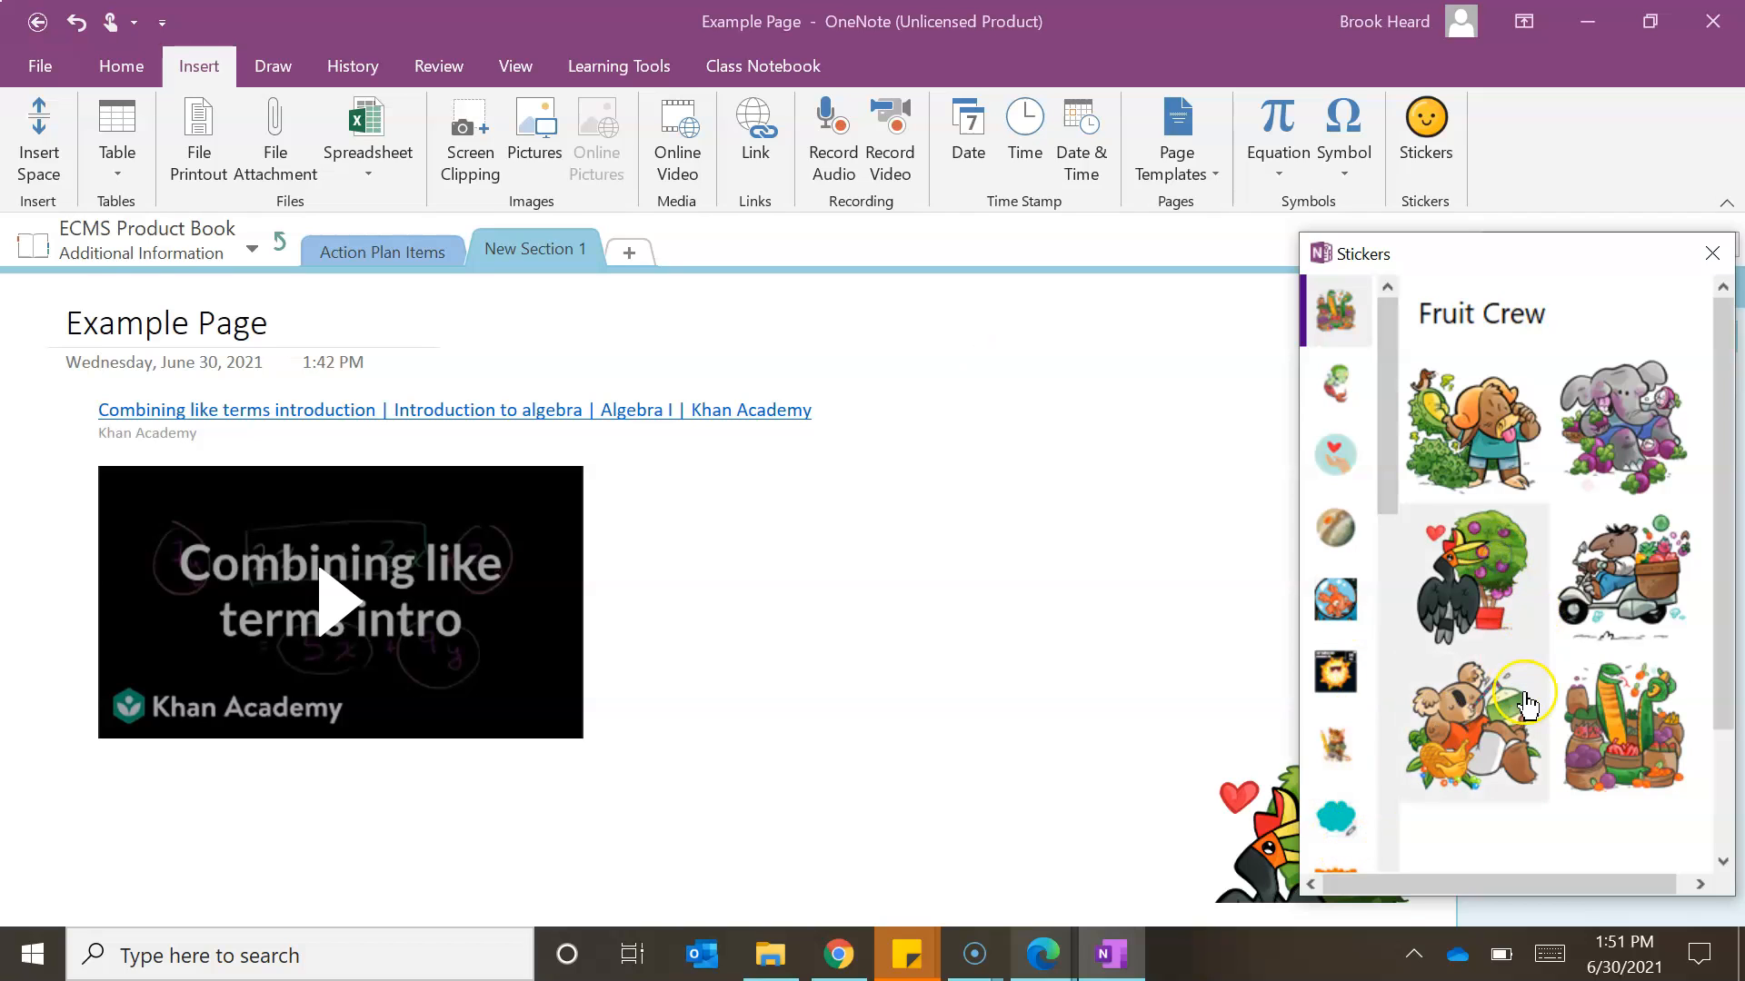
Close the sticker gallery and move the bird sticker beside the Khan Academy video on the Example Page
left_click(1137, 661)
left_click(1181, 399)
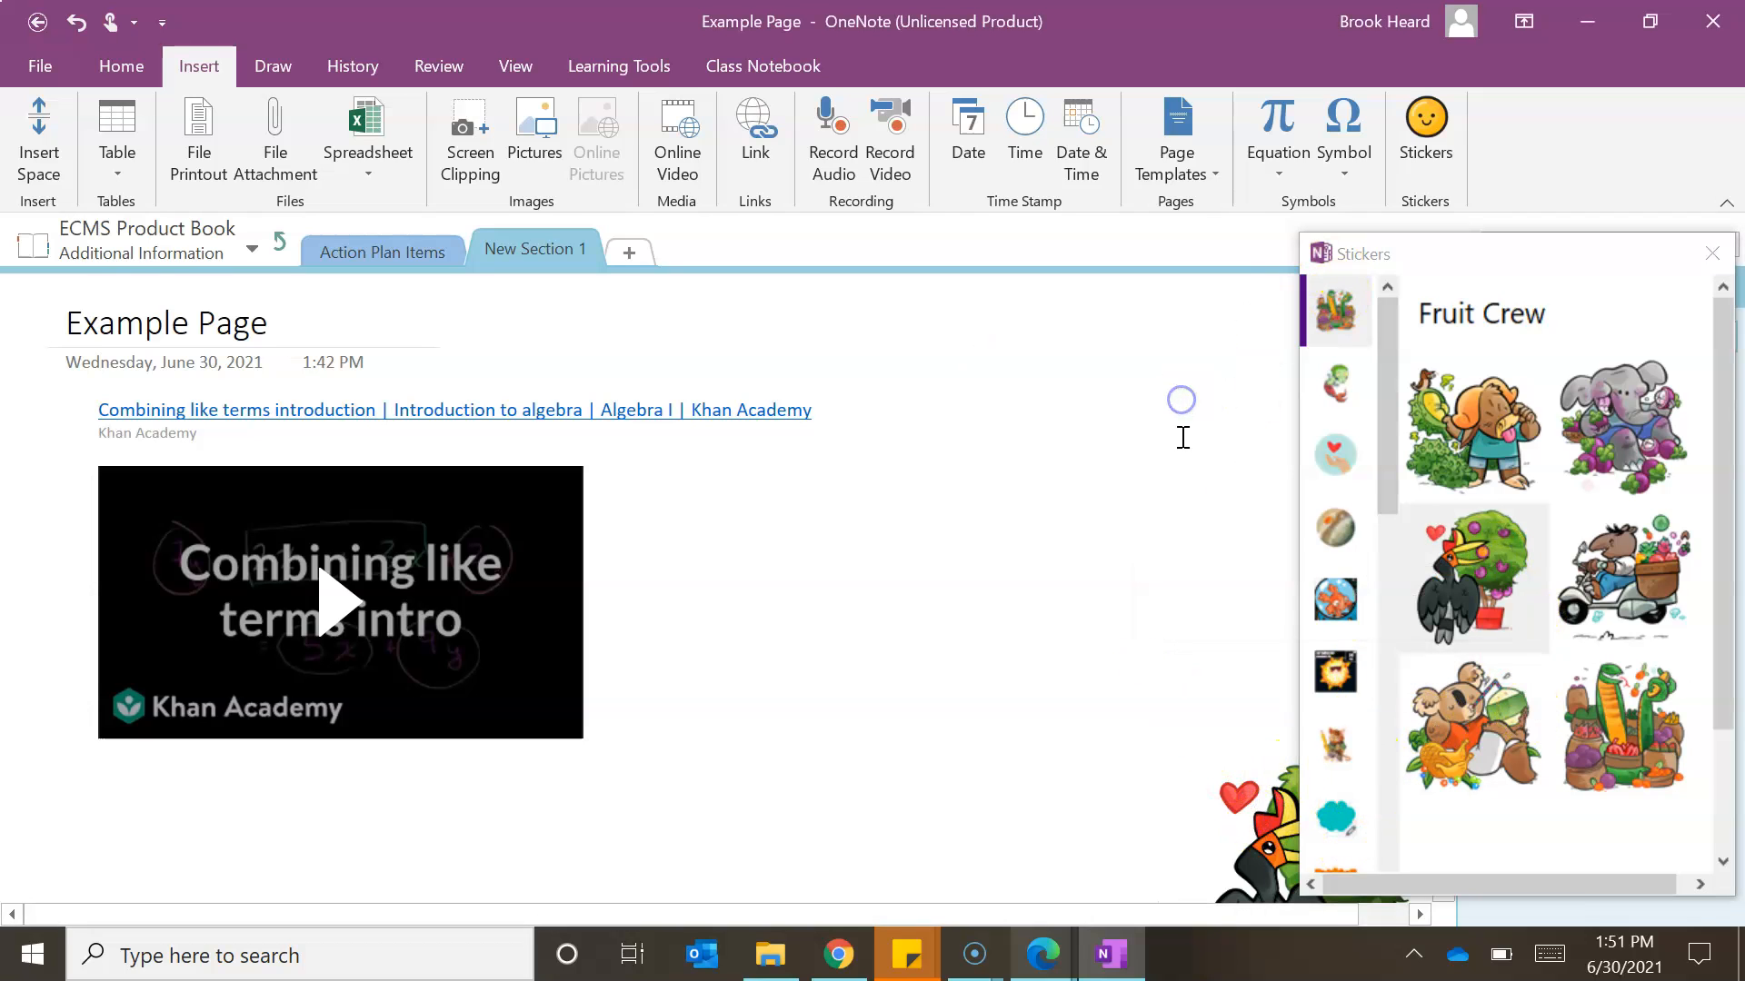
left_click(880, 576)
left_click(1424, 131)
left_click(1055, 655)
left_click(1712, 252)
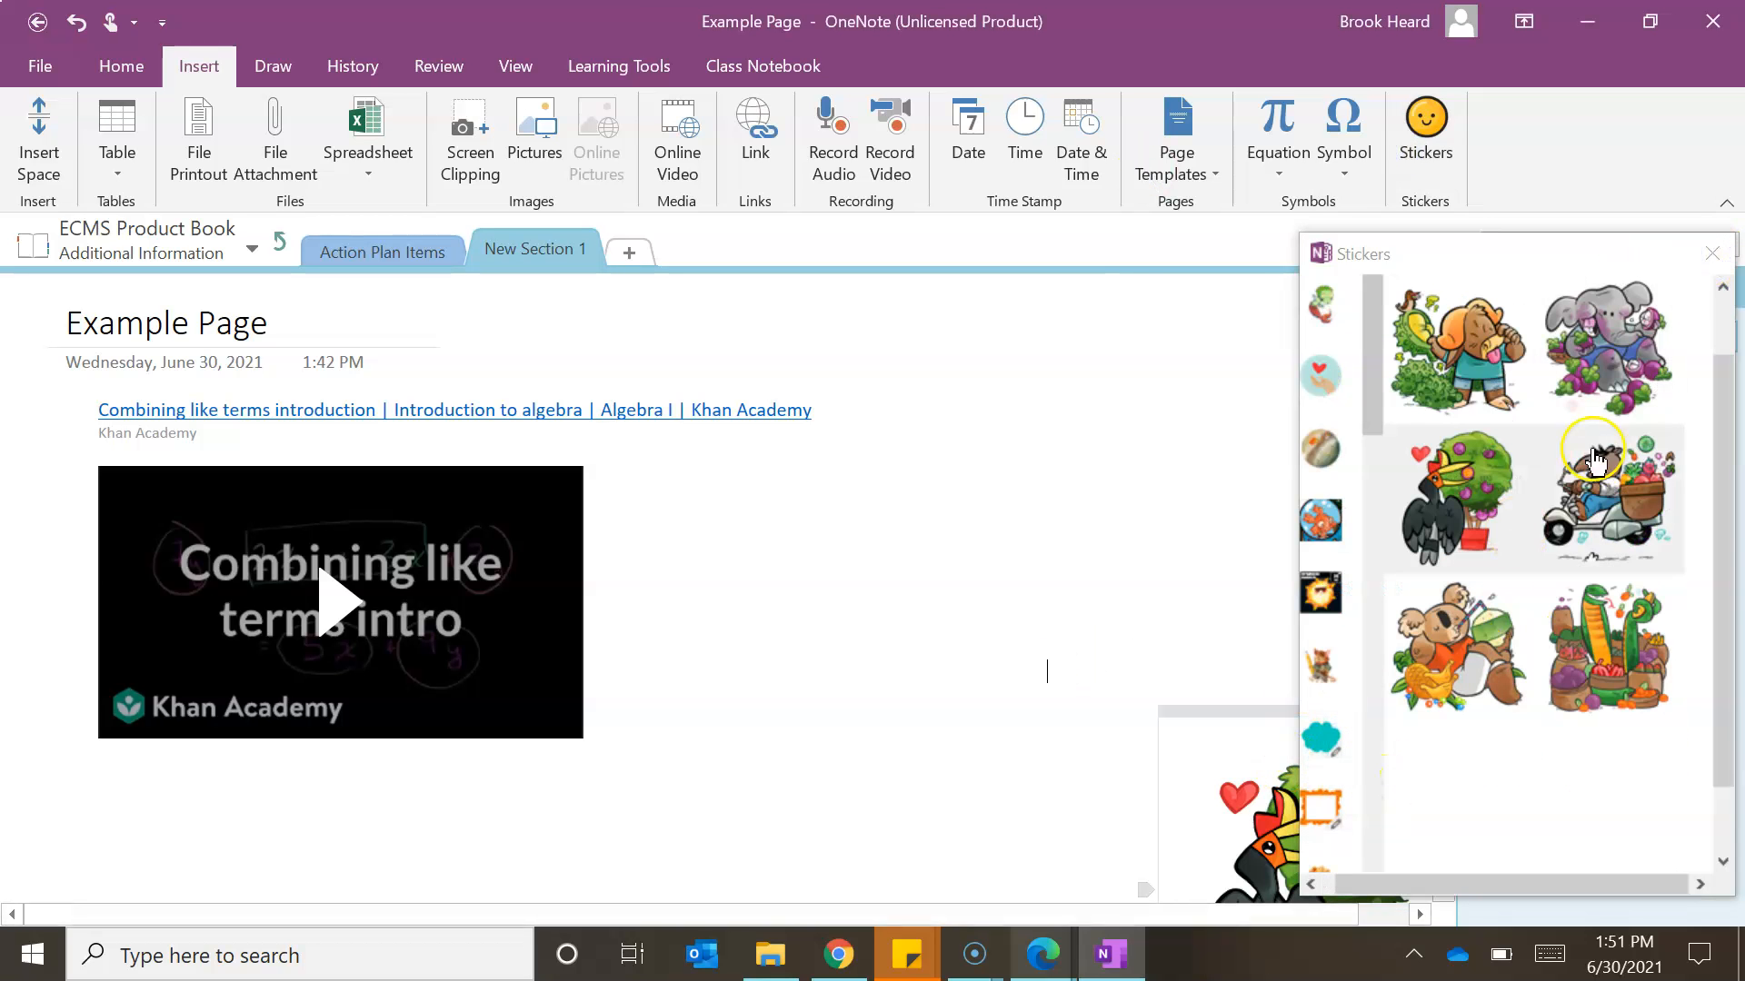
left_click(1711, 252)
left_click_drag(1256, 711, 867, 459)
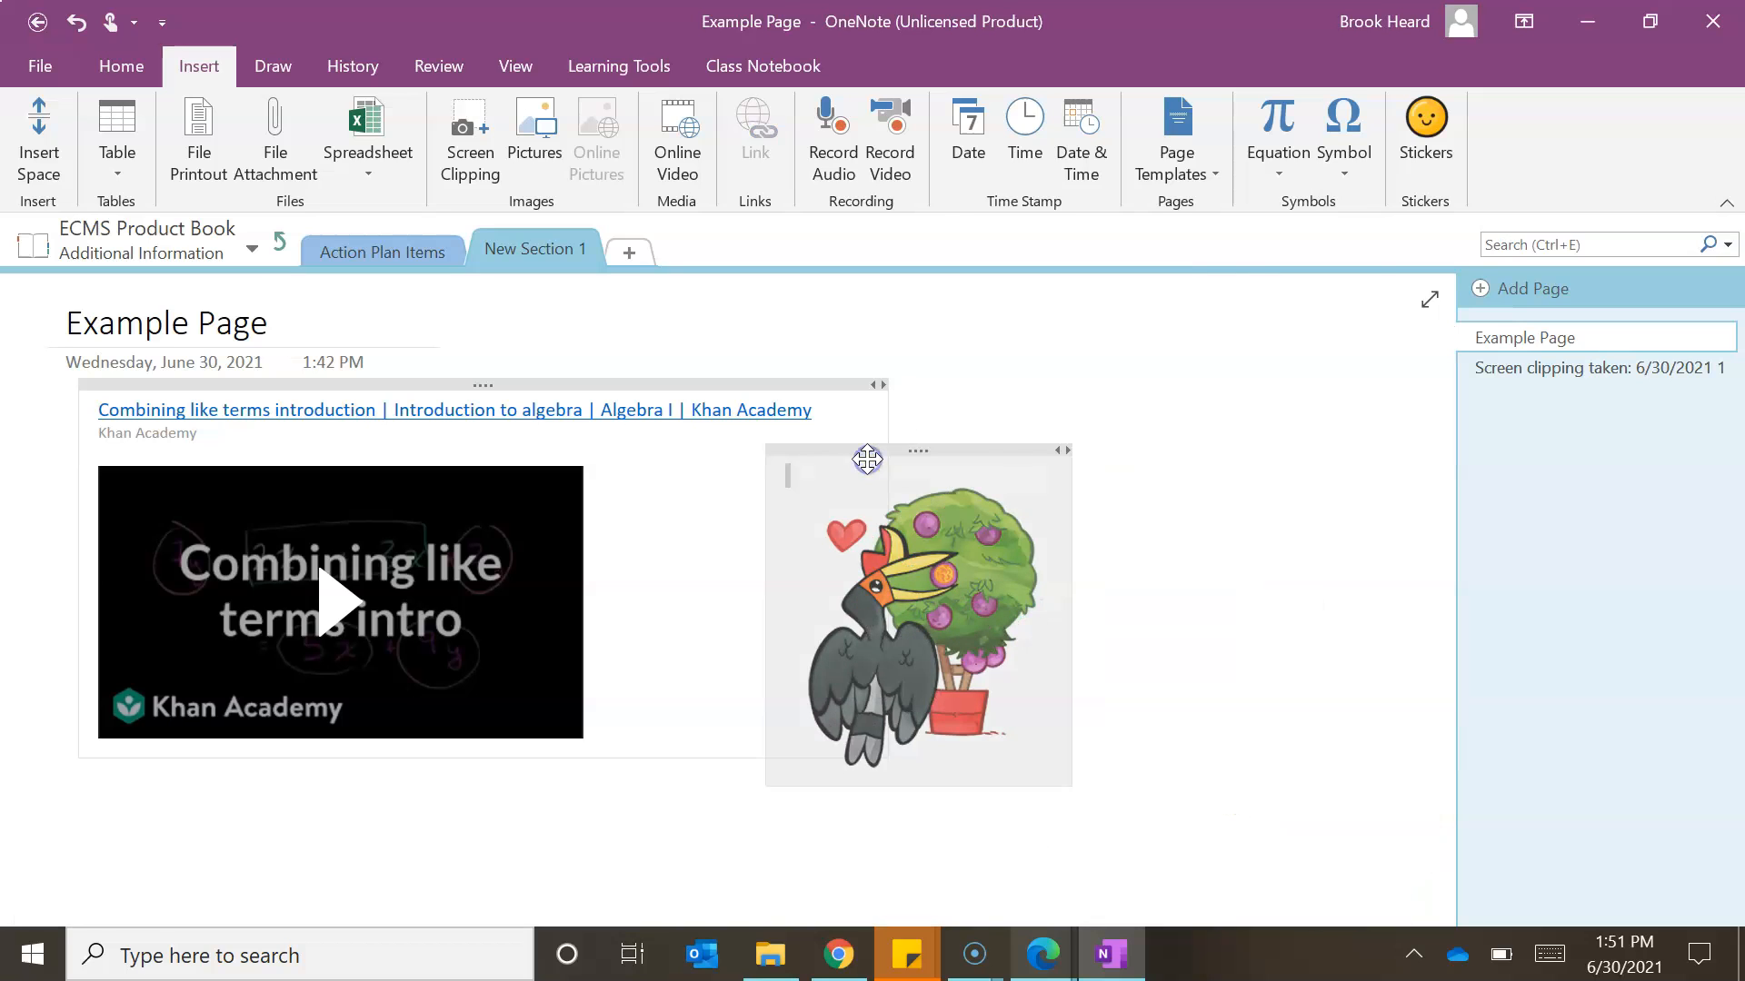
left_click(1329, 604)
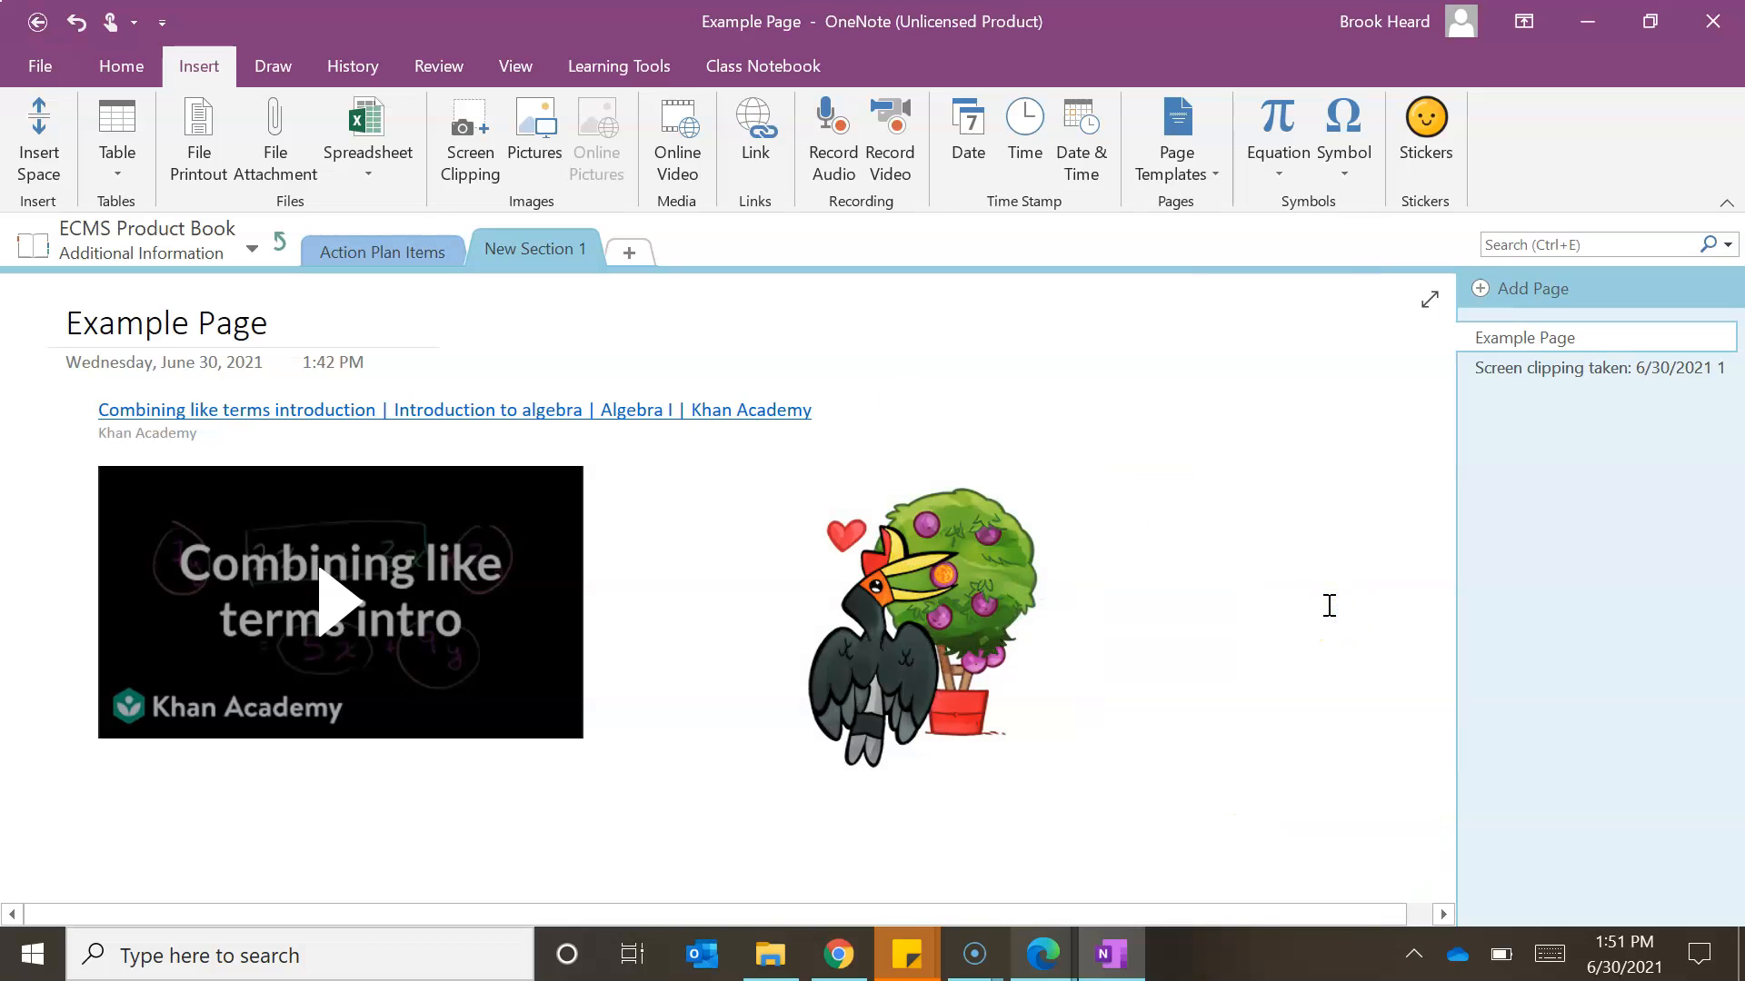